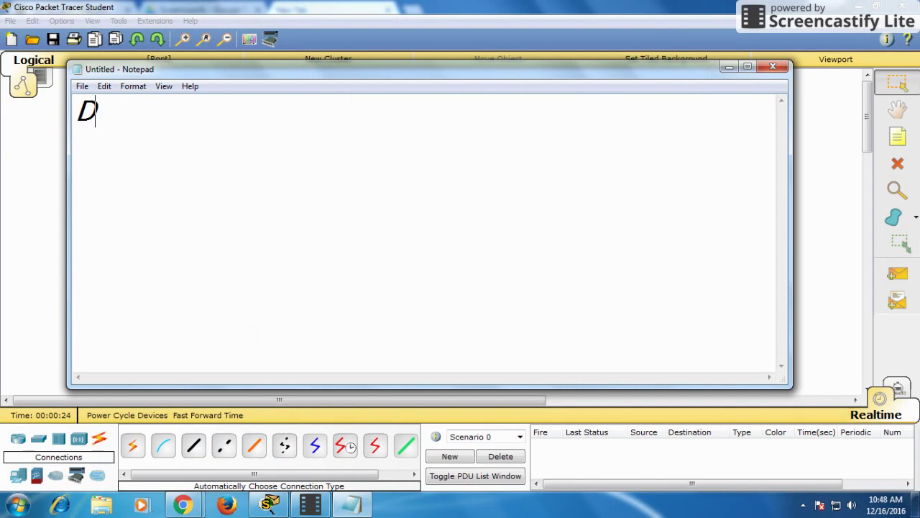
- Write the note "DHCP" and "for dhcp we require dns server" on two lines in Notepad, and close it without saving
text(HC)
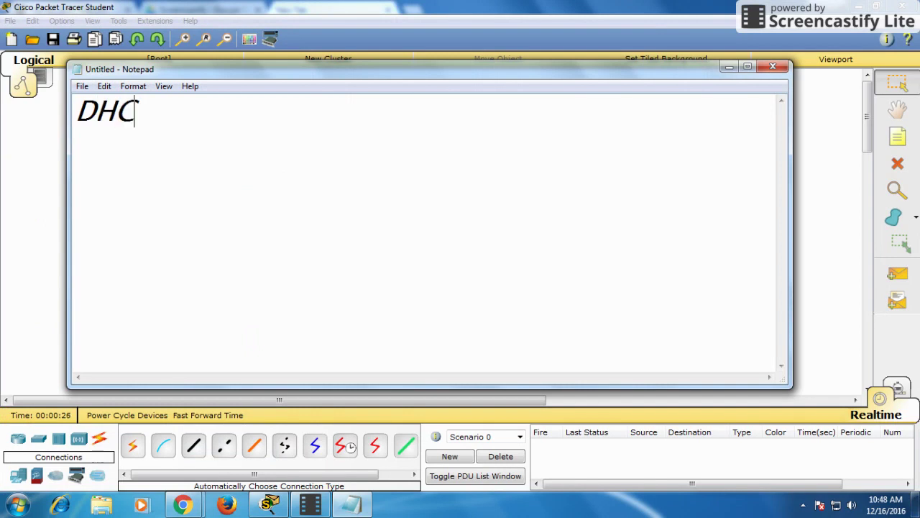
text(P)
key(Return)
text(for )
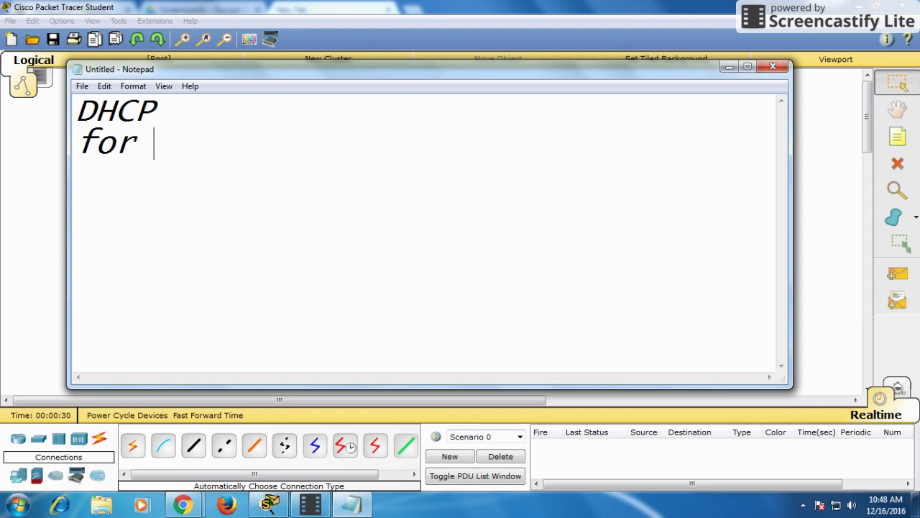
text(dhc)
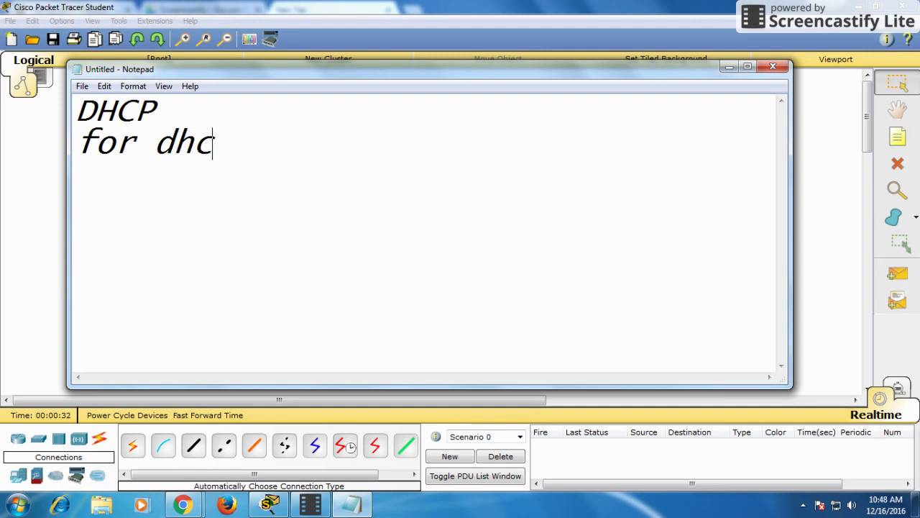
text(p w)
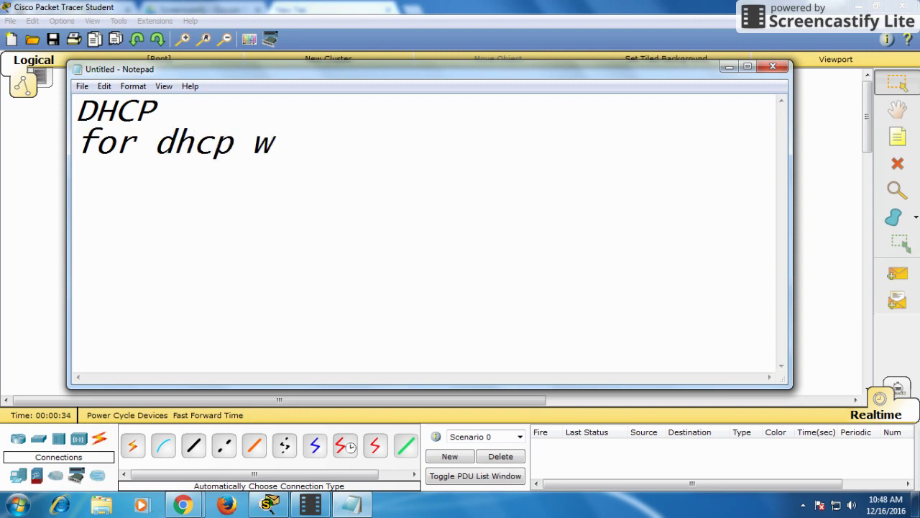
text(e req)
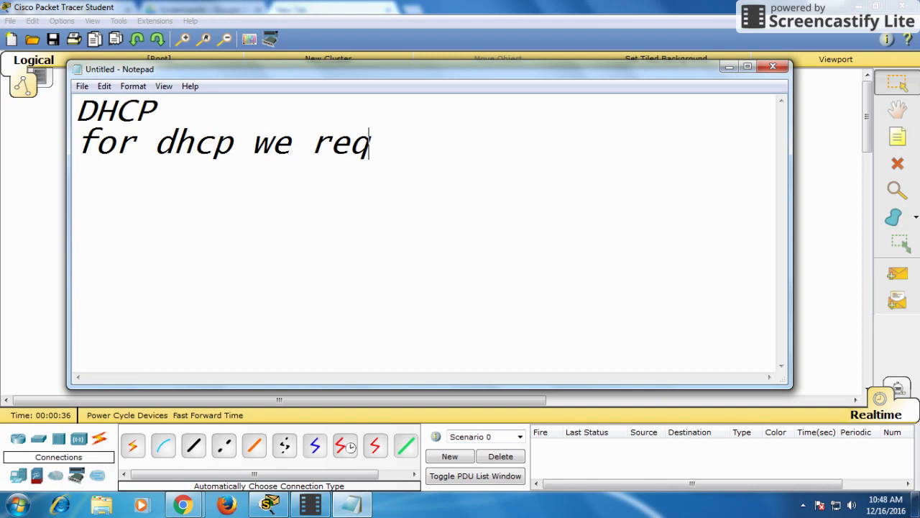
text(uire)
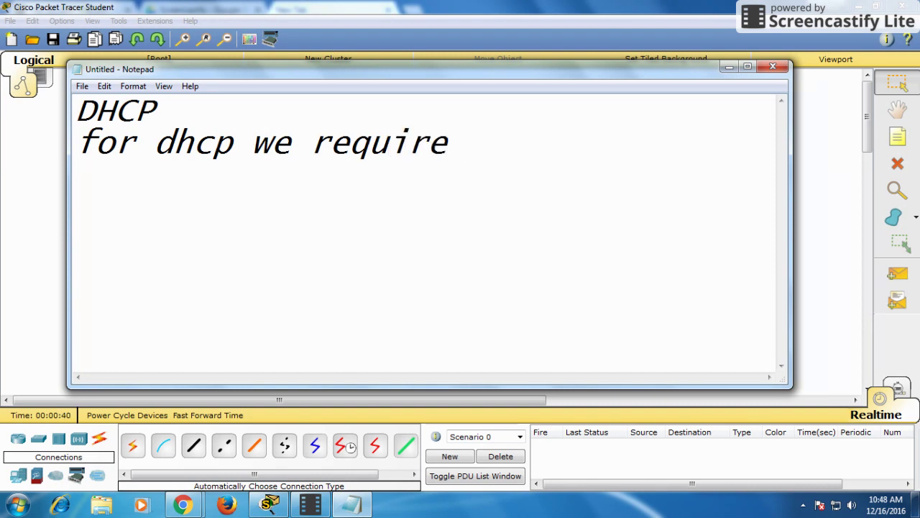
text( dns)
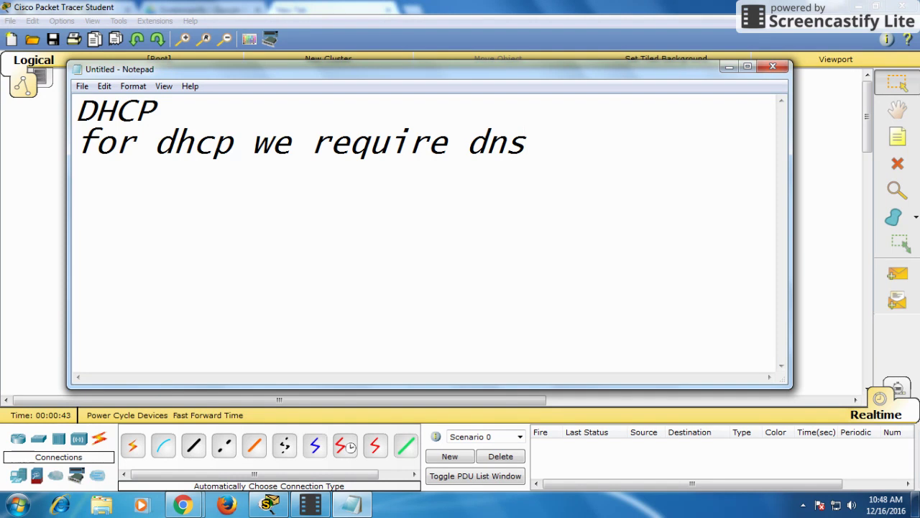
text( server)
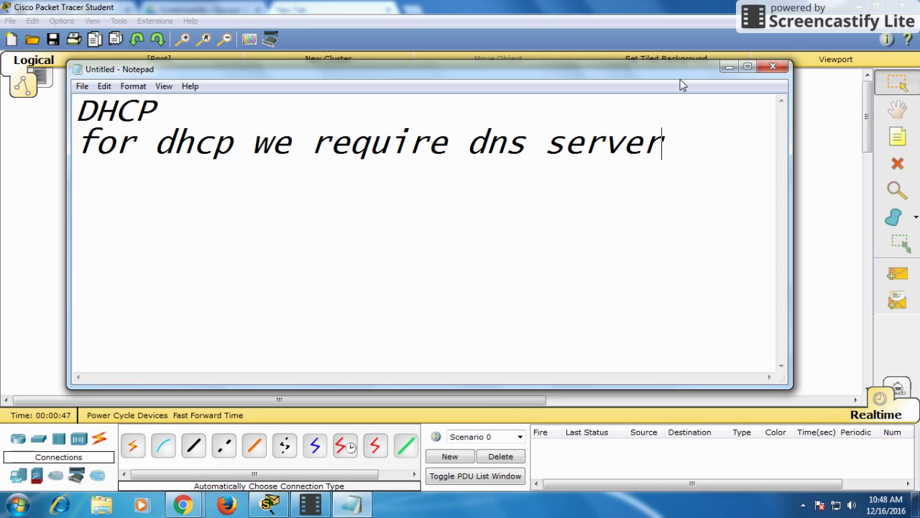
click(773, 66)
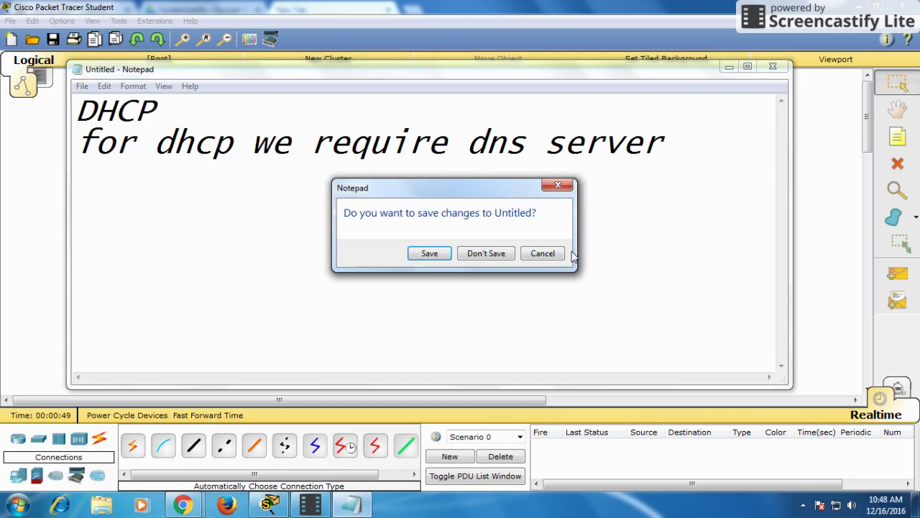
click(504, 251)
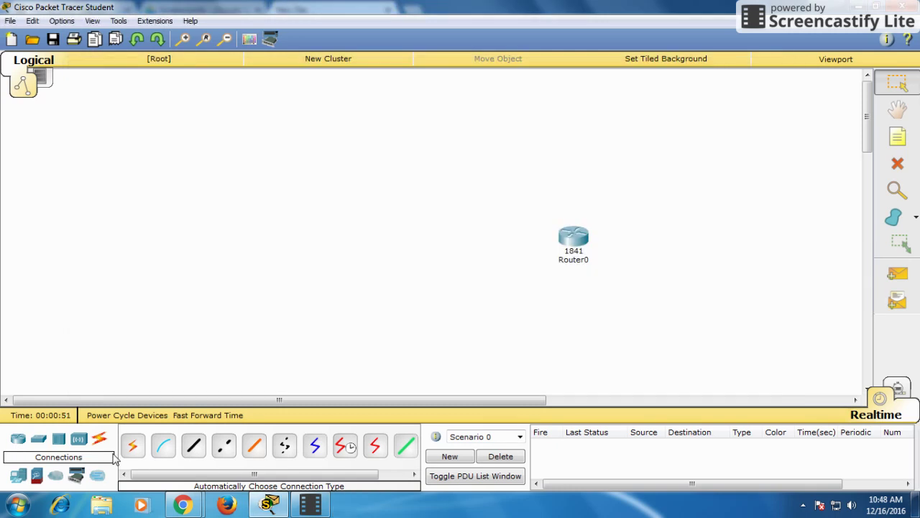
- Place a 2950-24 switch to the left of the router and two Server-PT servers side by side above the switch
drag(41, 444, 409, 250)
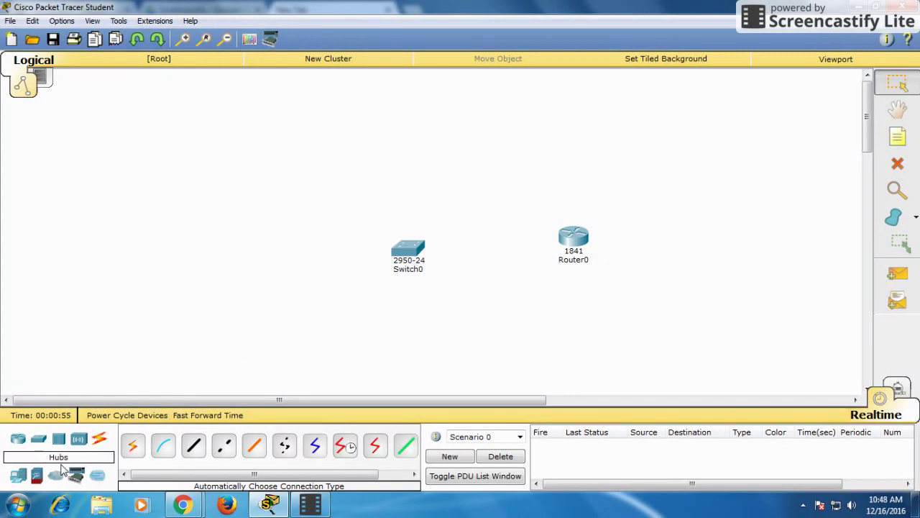
click(18, 478)
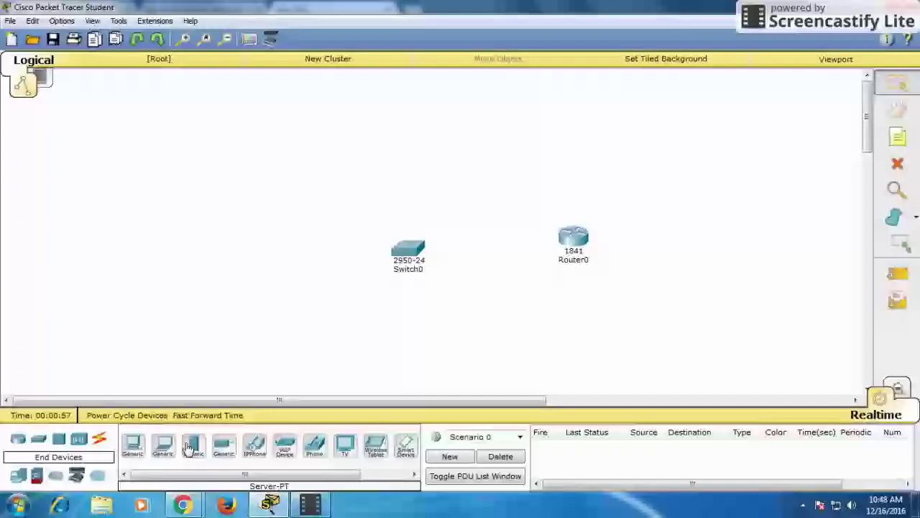
drag(193, 446, 318, 135)
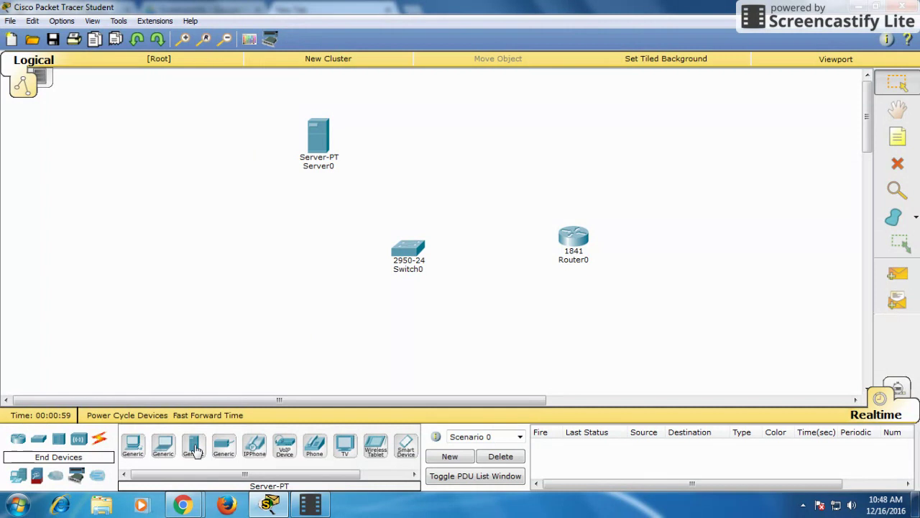
drag(193, 446, 452, 134)
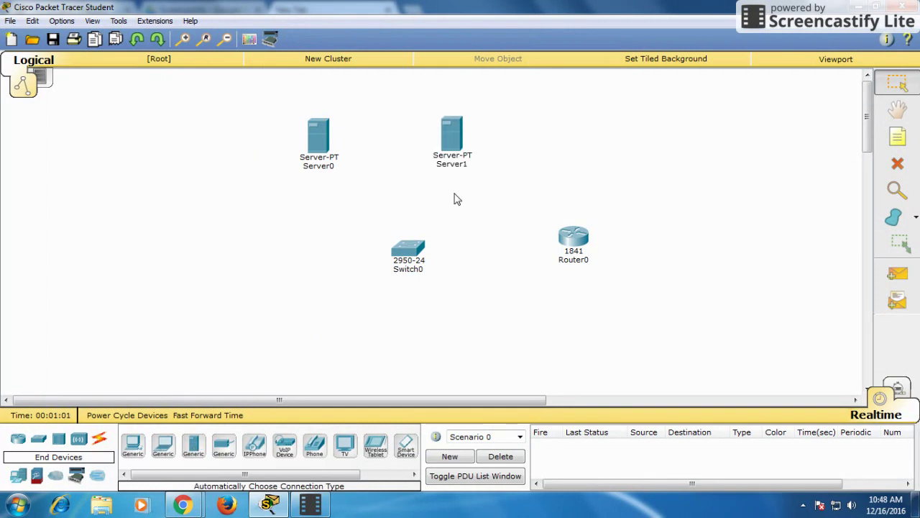
- Place three PC-PT computers in a column on the far left of the workspace
click(133, 446)
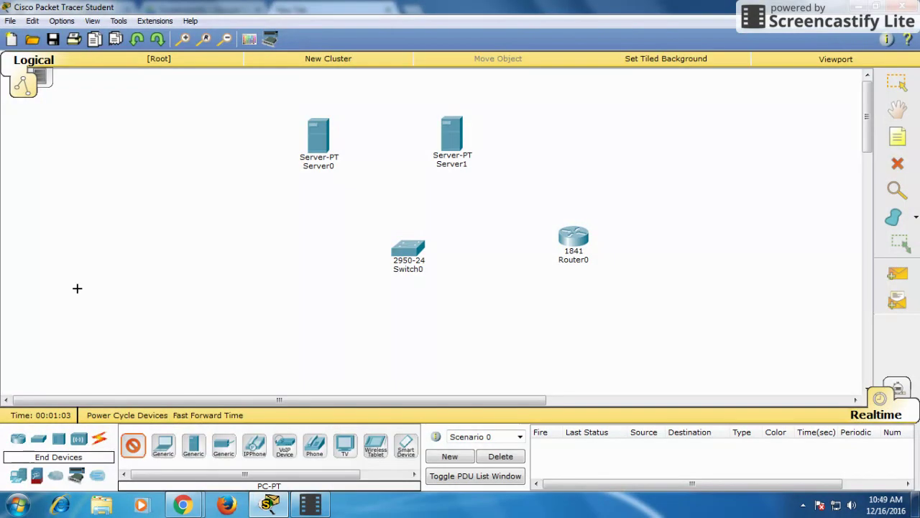
click(102, 194)
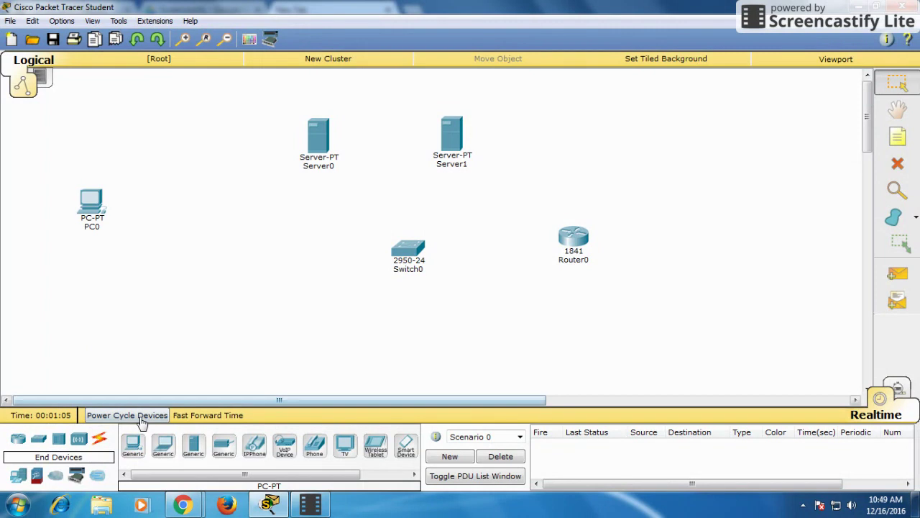
click(133, 446)
click(88, 282)
click(133, 446)
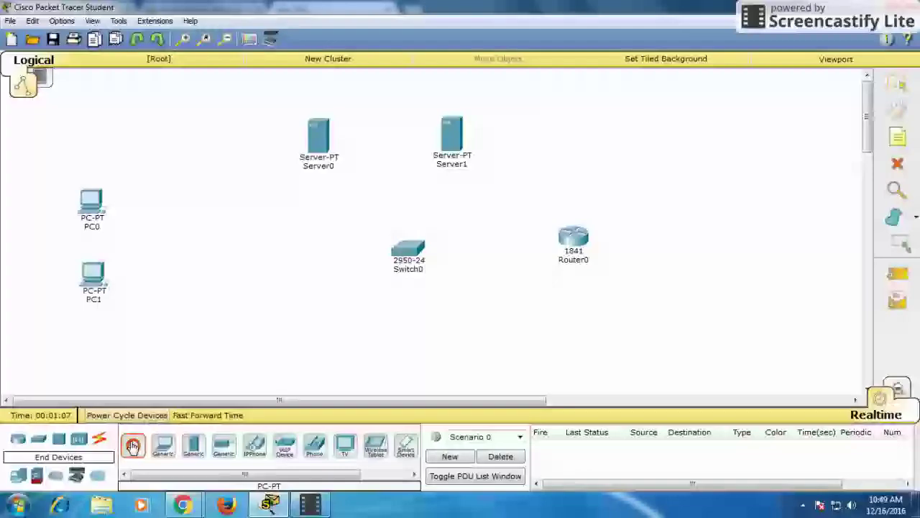
click(109, 343)
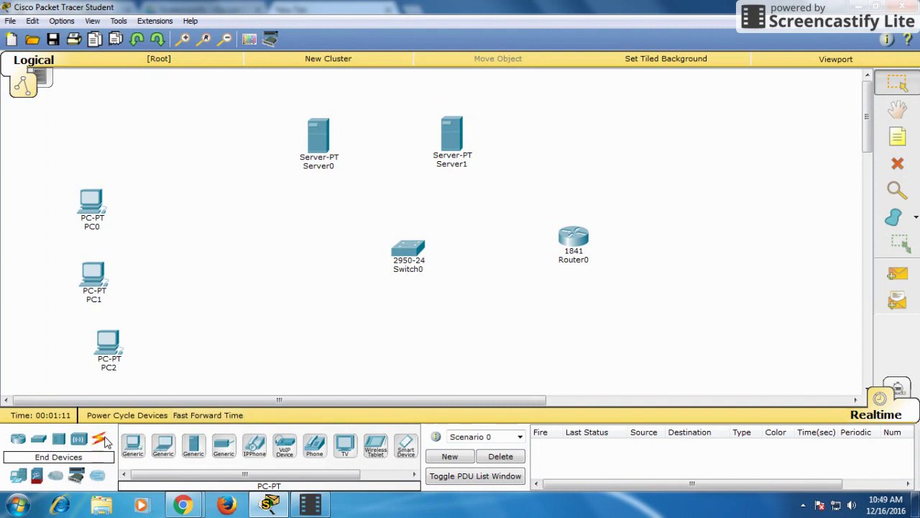
- Cable the router and both servers to the switch using the automatically chosen connection type
click(101, 439)
click(133, 446)
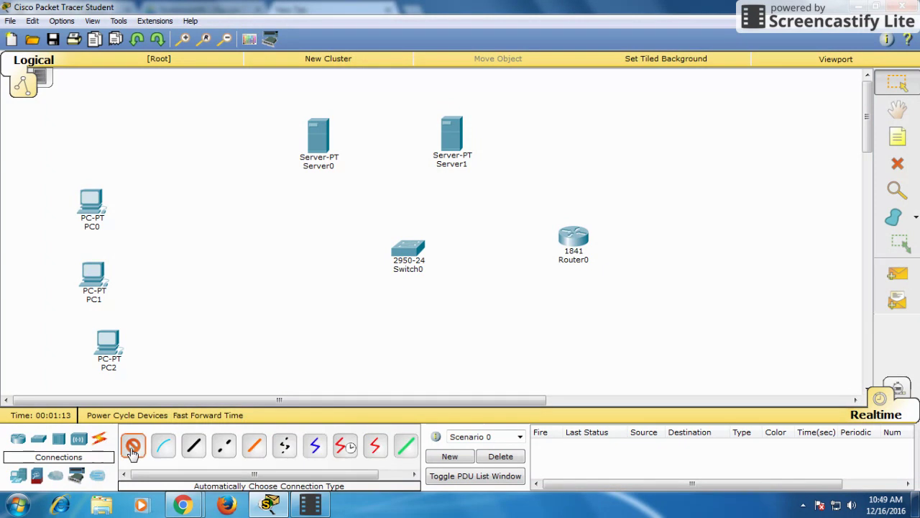
click(570, 243)
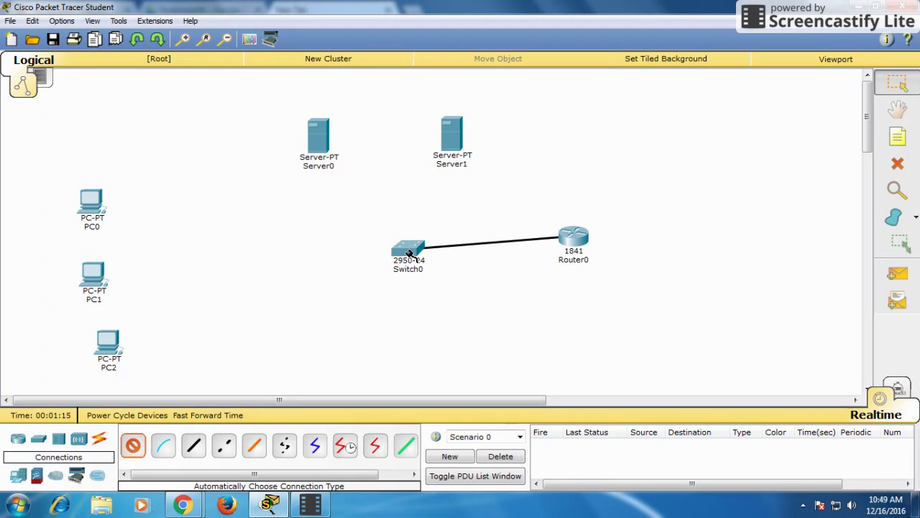
click(407, 249)
click(133, 445)
click(441, 158)
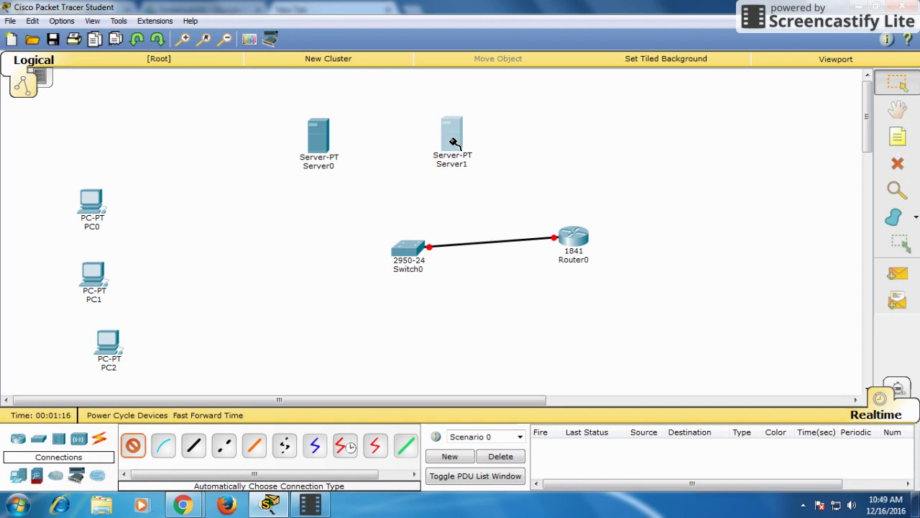
click(411, 248)
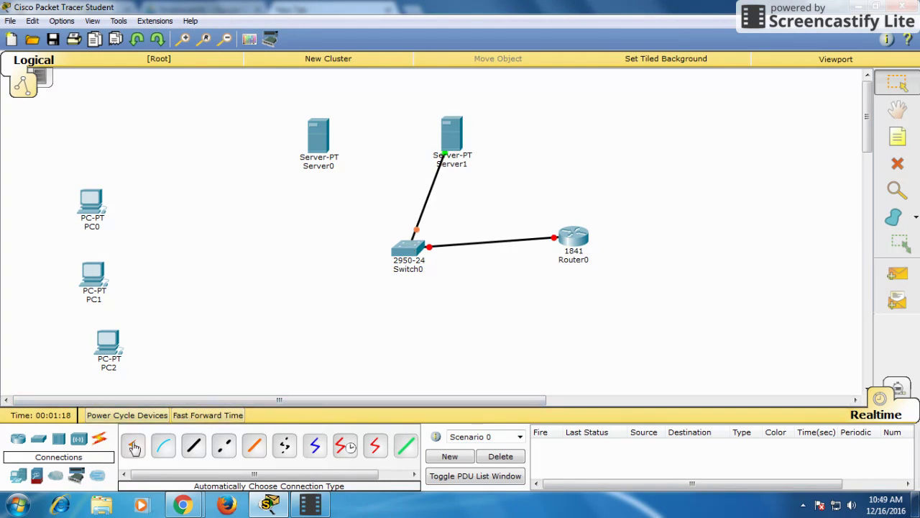
click(133, 446)
click(320, 140)
click(407, 246)
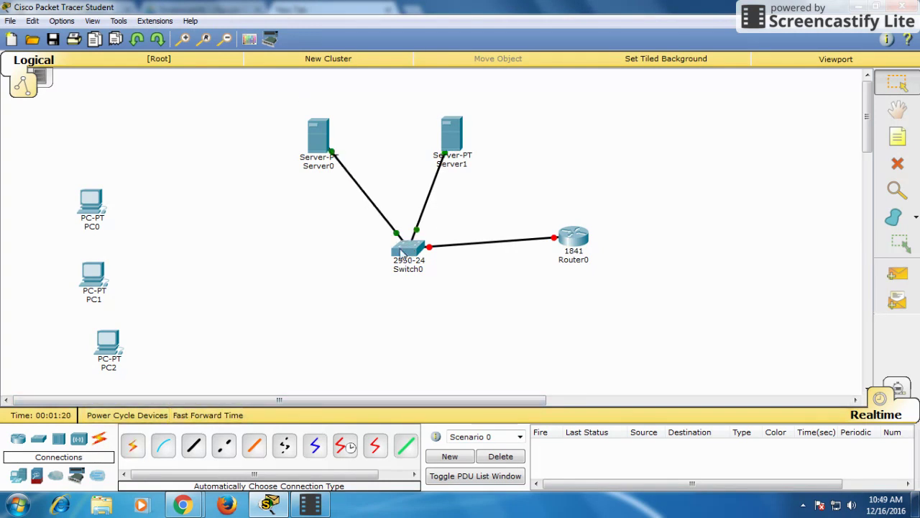
- Cable PC0, PC1 and PC2 to the switch using the automatically chosen connection type
click(133, 446)
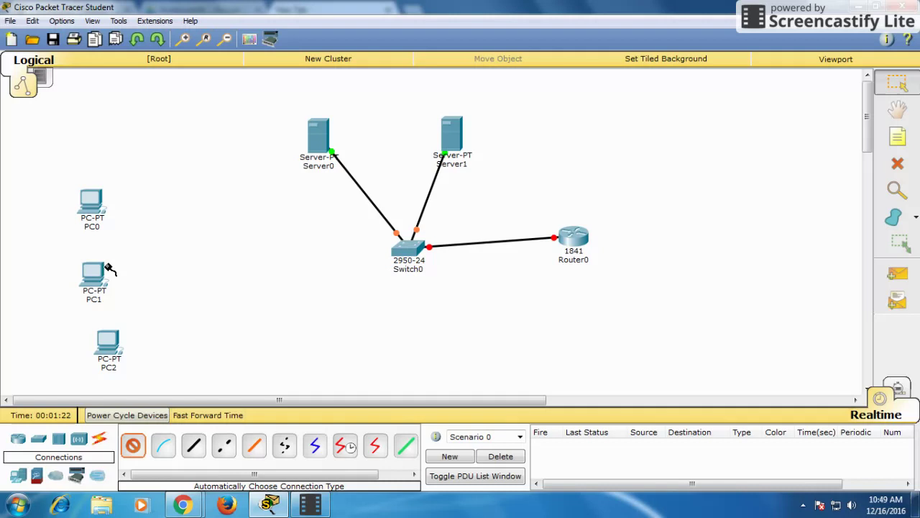
click(92, 204)
click(407, 248)
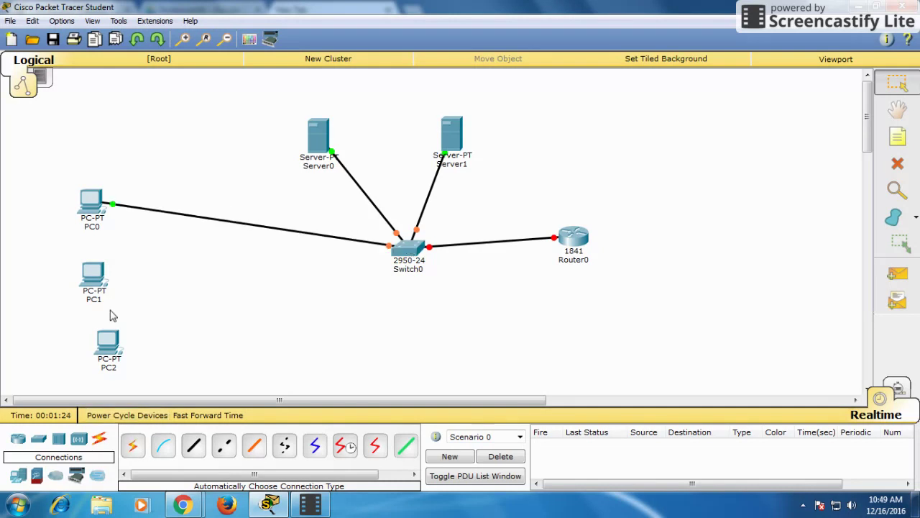
click(133, 445)
click(91, 277)
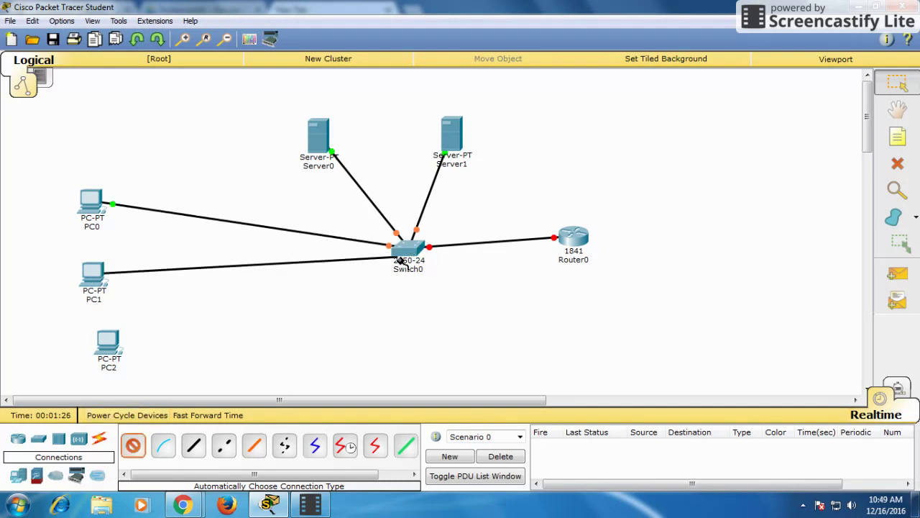
click(405, 249)
click(135, 445)
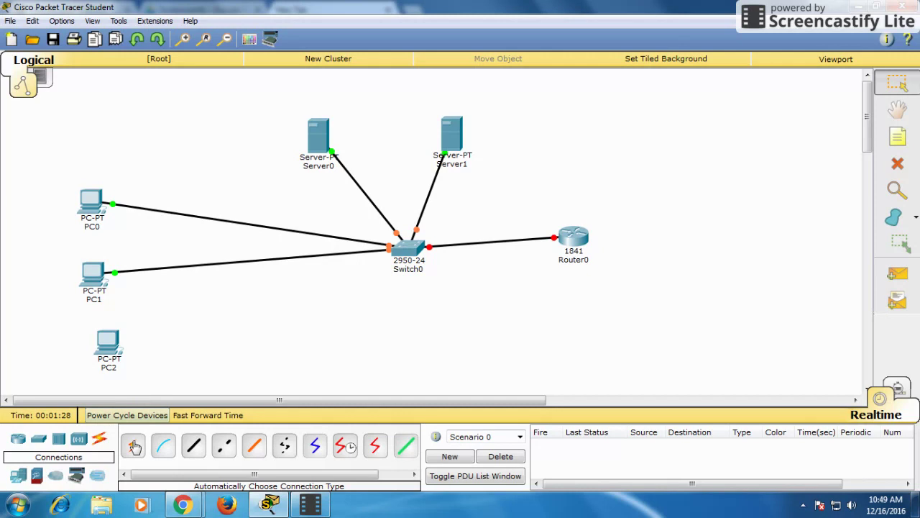
click(108, 345)
click(399, 256)
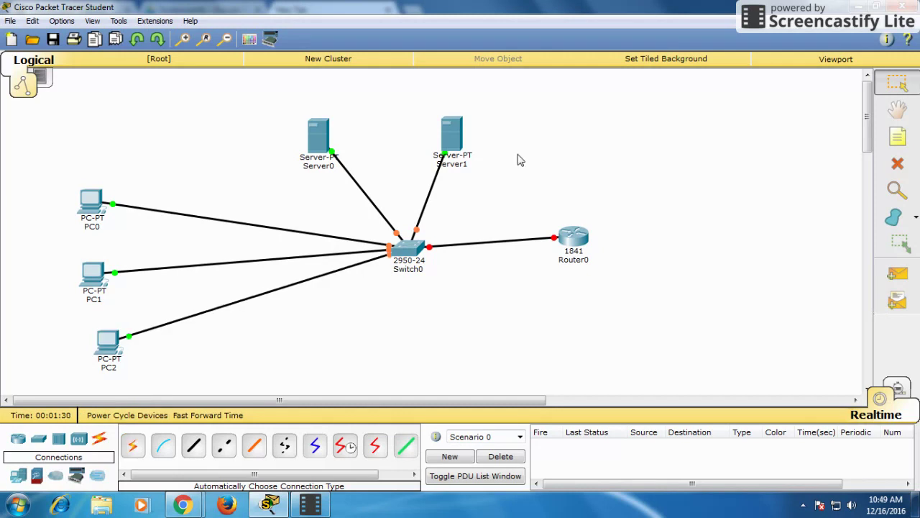
- Look at the router's interface configuration and check which of its ports the cable to the switch uses
click(569, 241)
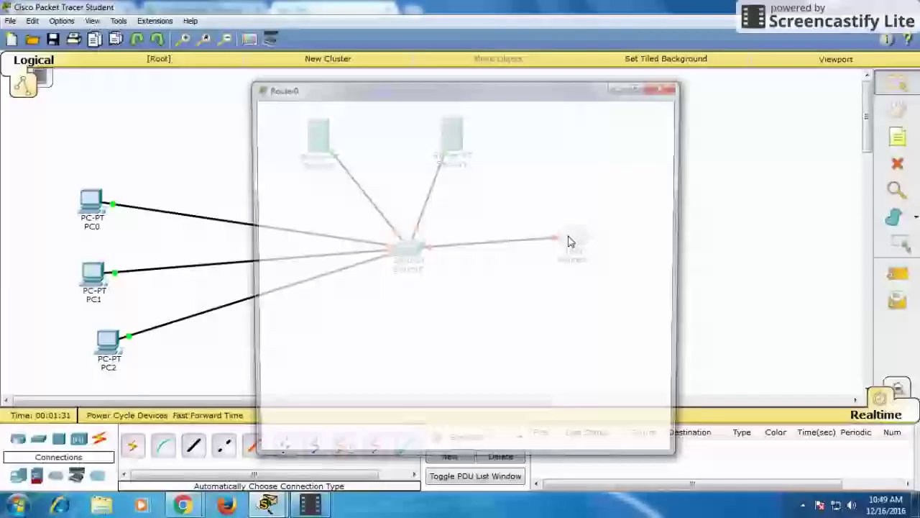
click(325, 114)
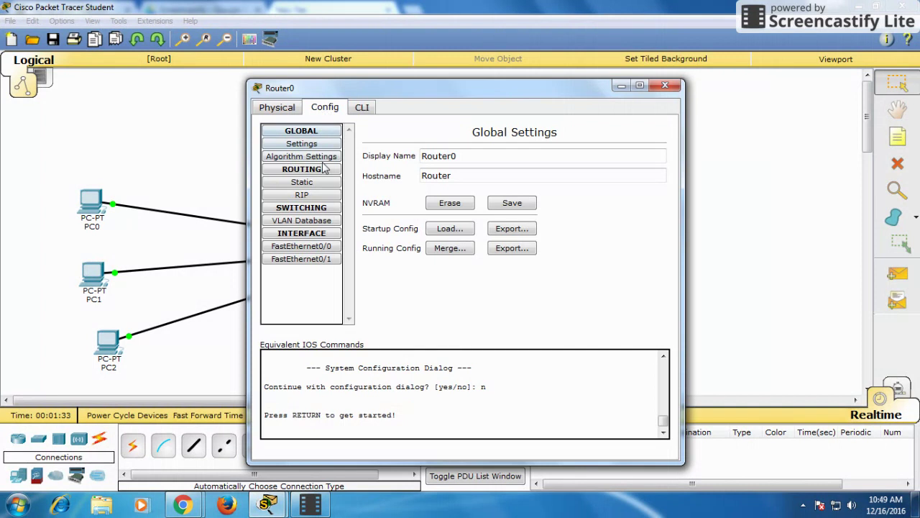
click(306, 247)
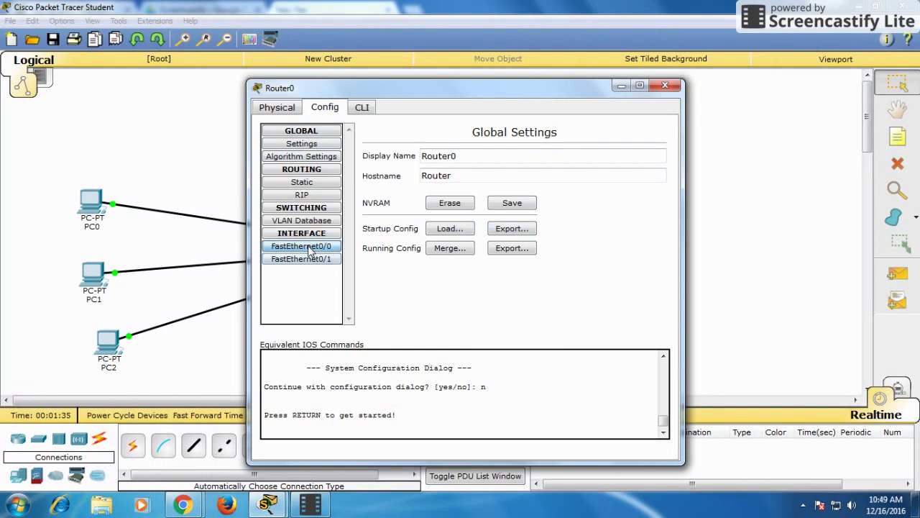
click(665, 85)
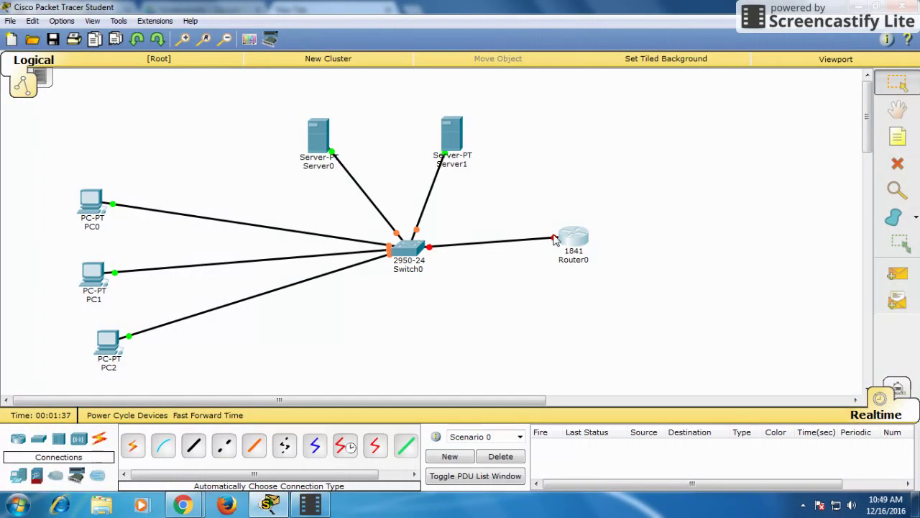
mouse_move(554, 242)
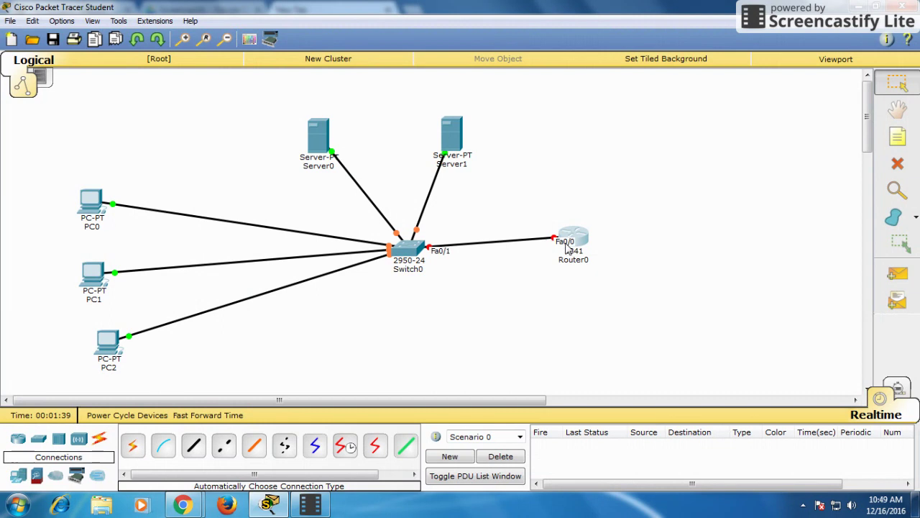
- Assign IP address 10.0.0.1 with its default subnet mask to the router's FastEthernet0/0 interface and turn the port on
click(588, 238)
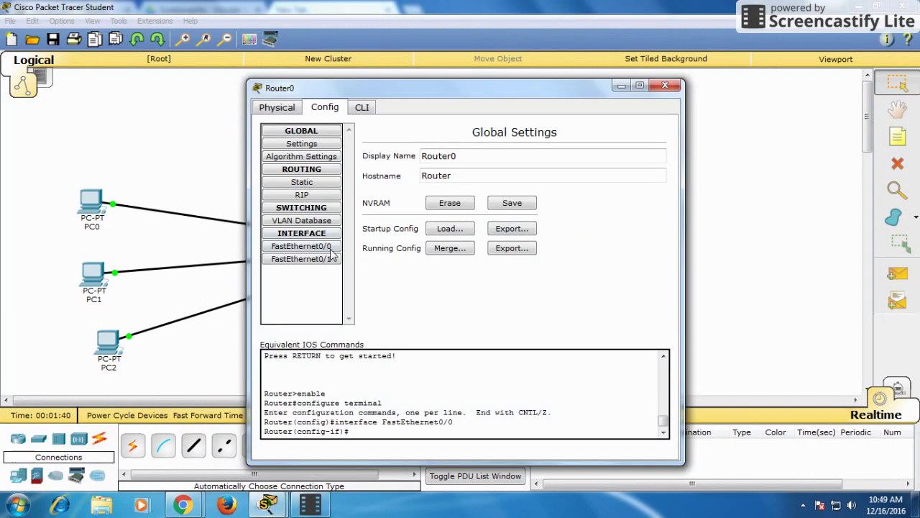
click(301, 246)
click(522, 218)
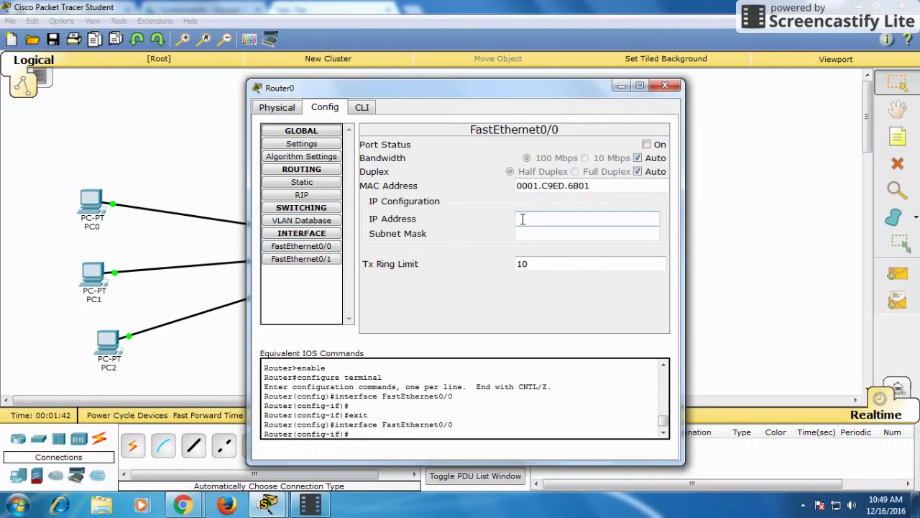
text(10.0.0.1)
click(582, 233)
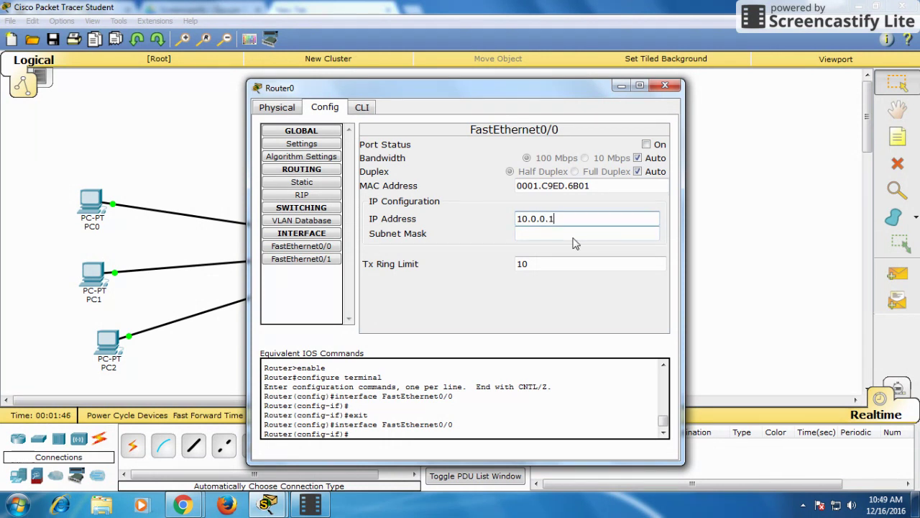
click(646, 144)
click(665, 86)
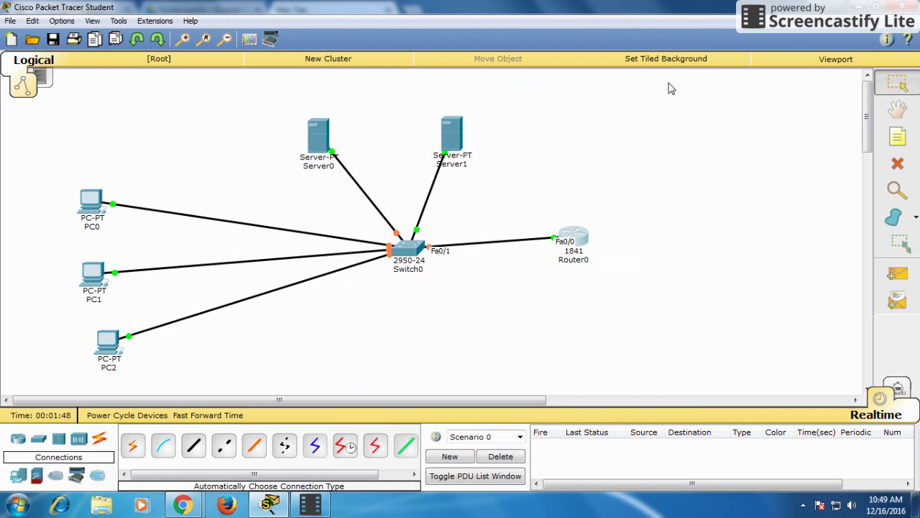
- Give Server0 the static IP address 10.0.0.3 with subnet mask 255.0.0.0 and default gateway 10.0.0.1
click(324, 140)
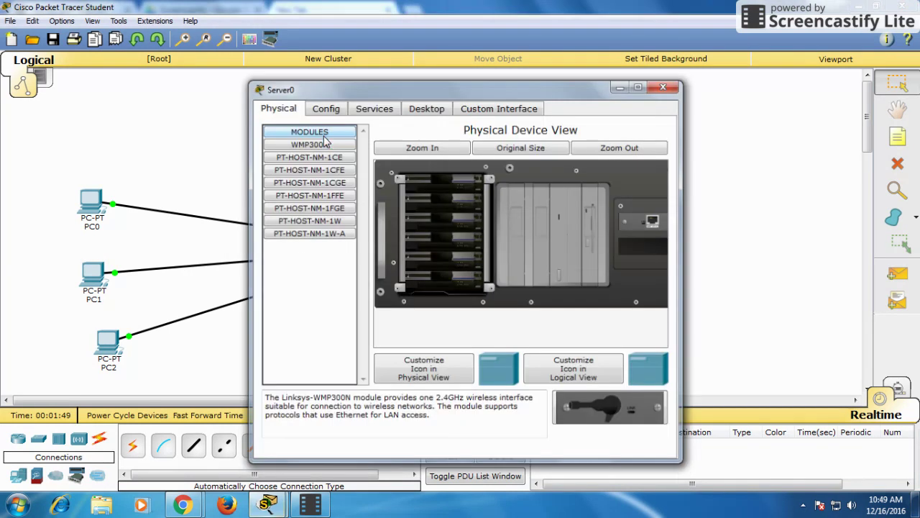
click(425, 107)
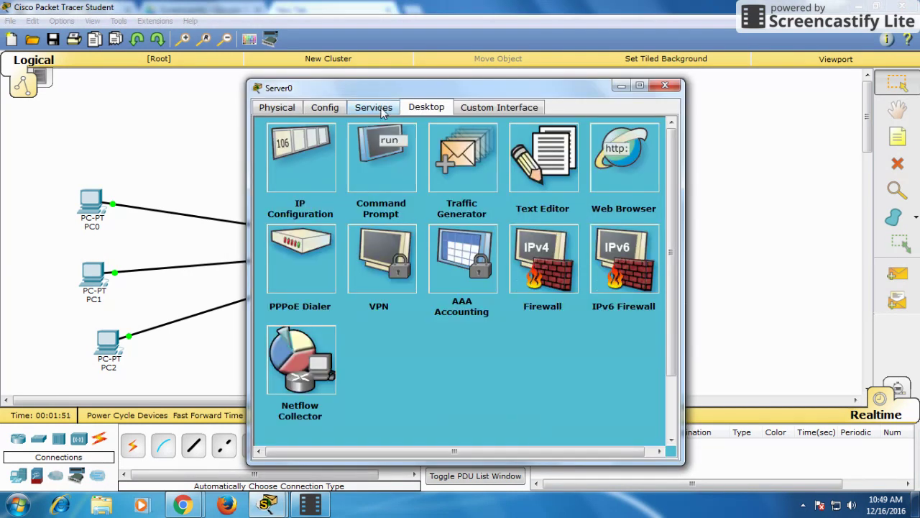
click(299, 154)
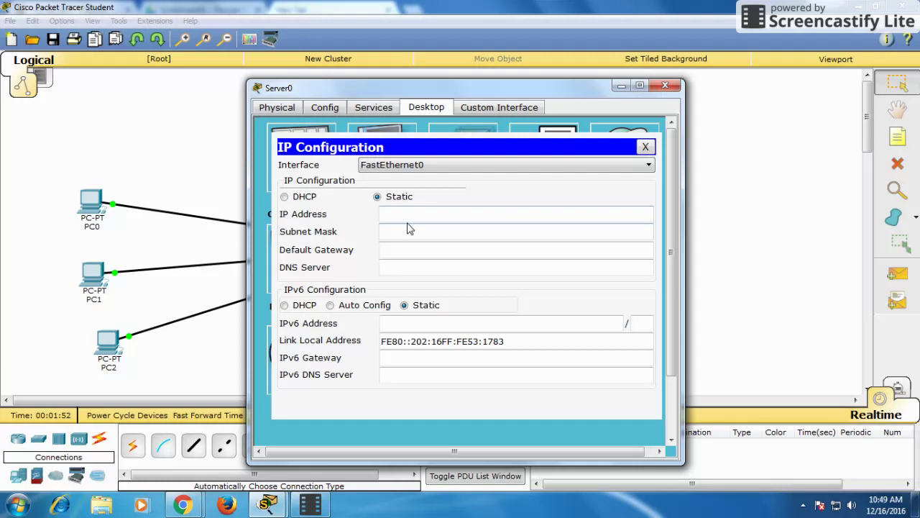
click(543, 218)
text(10.)
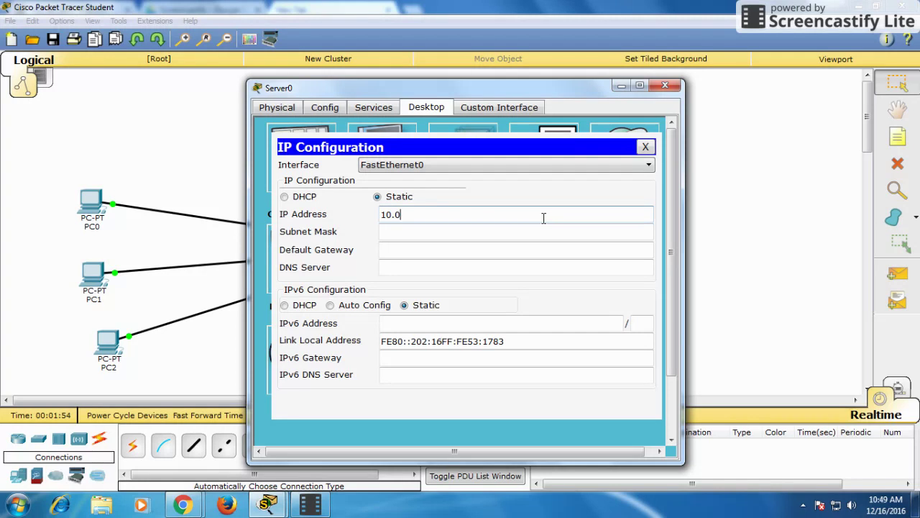
text(0.0.3)
click(489, 234)
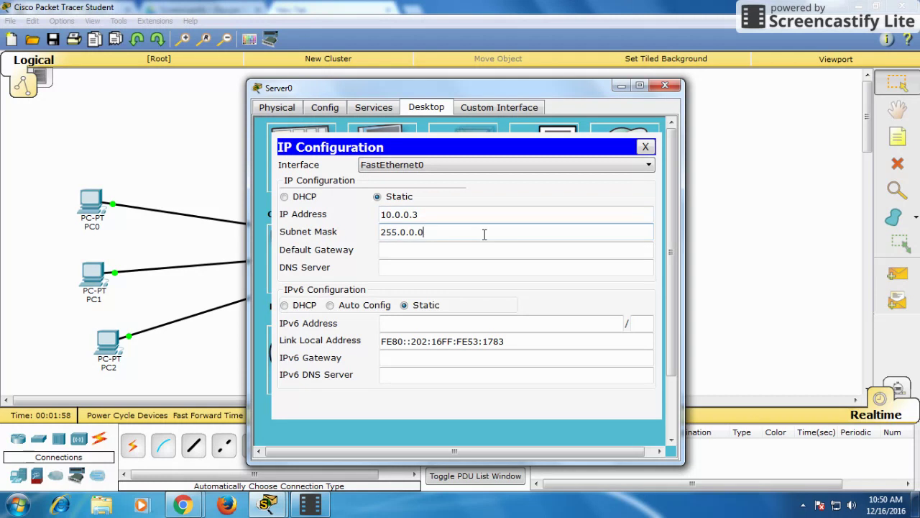
click(468, 246)
text(10.0.0)
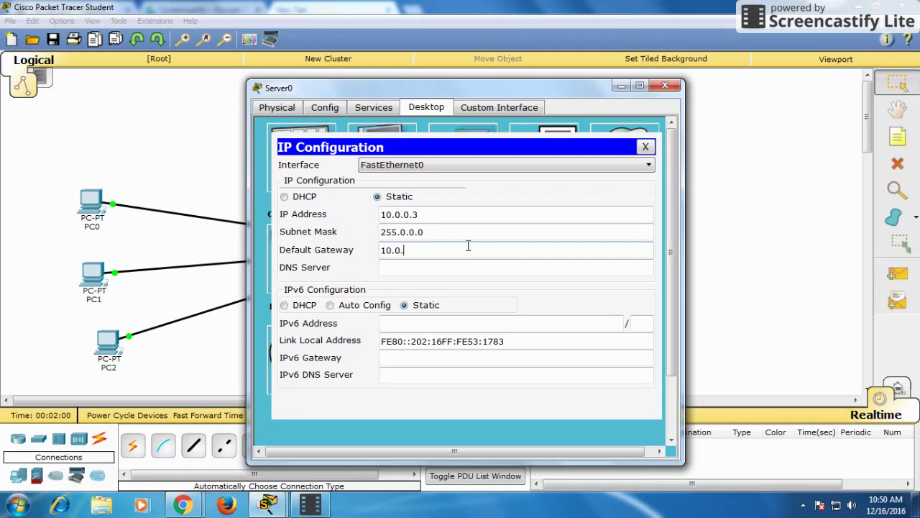
text(.1)
click(646, 147)
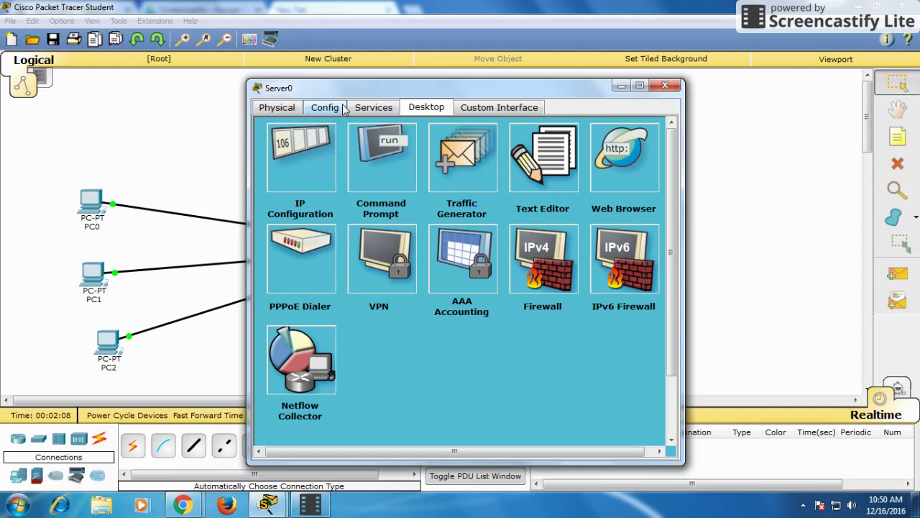
click(343, 109)
click(373, 110)
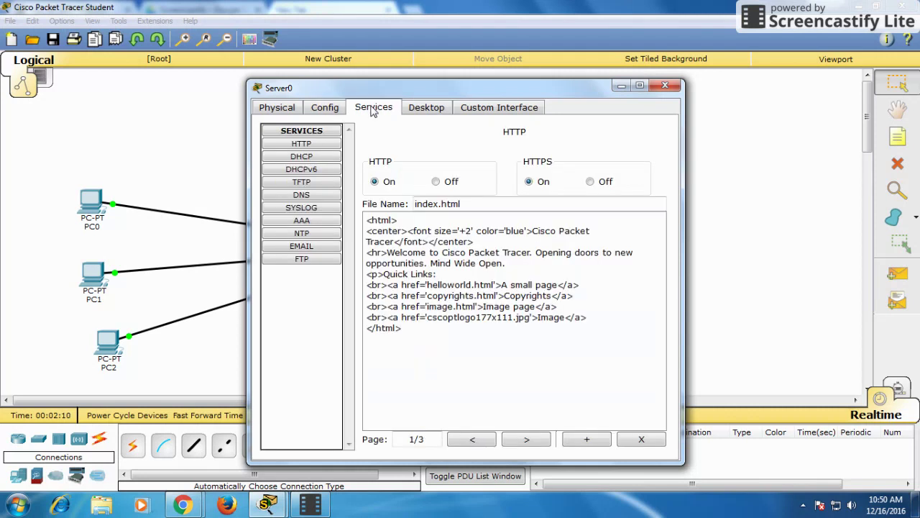
click(319, 195)
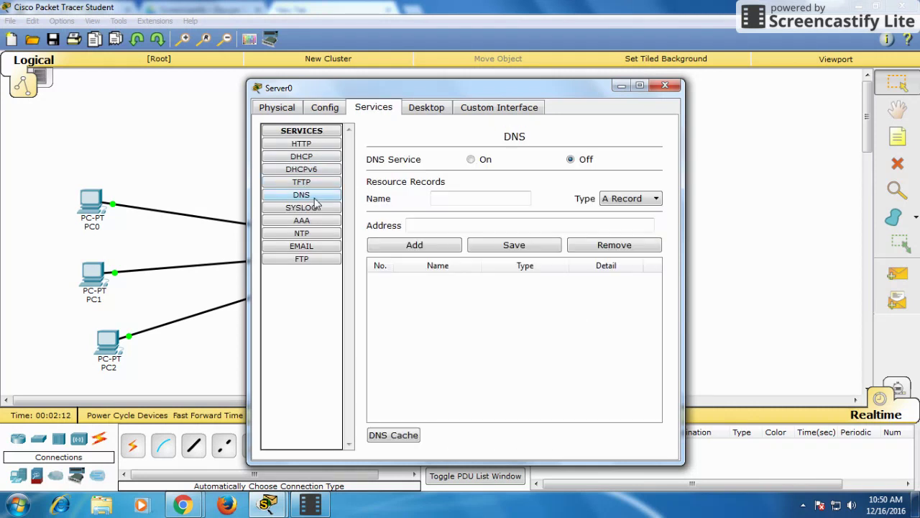
click(436, 197)
text(www.cisco)
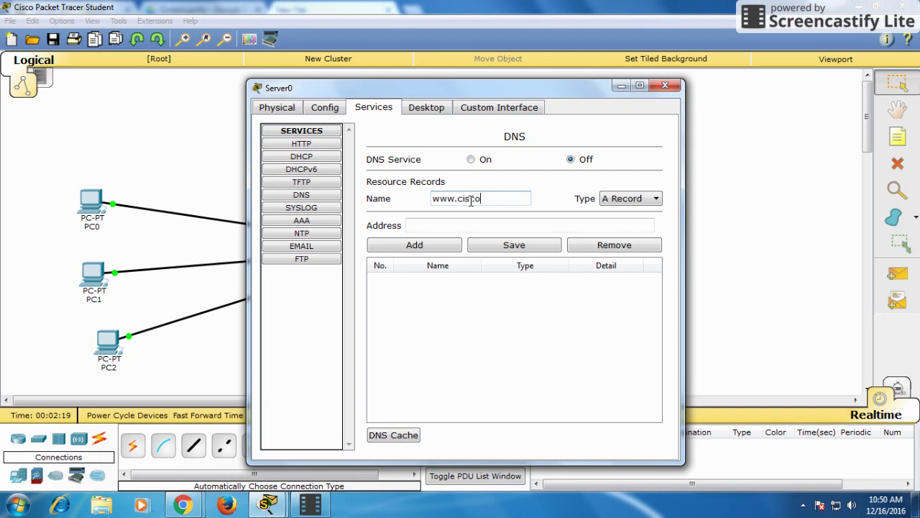
text(.com)
click(459, 225)
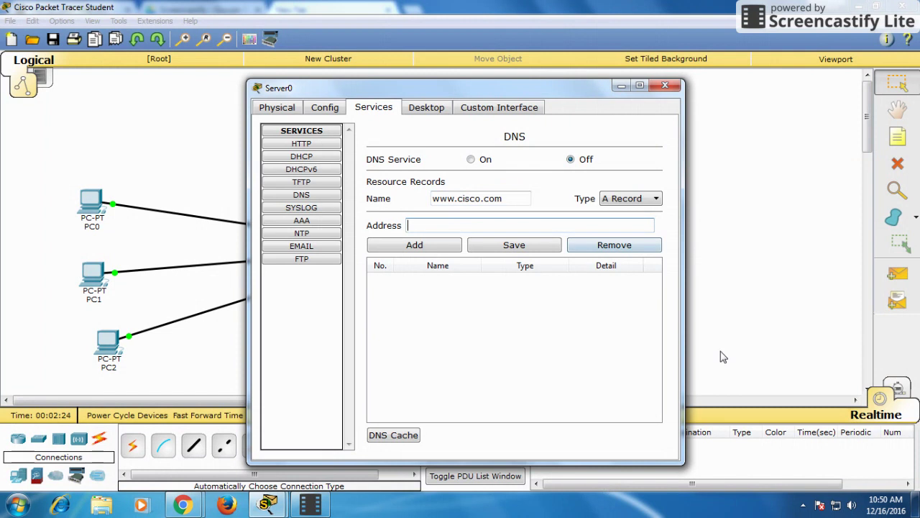
text(10.0.0.3)
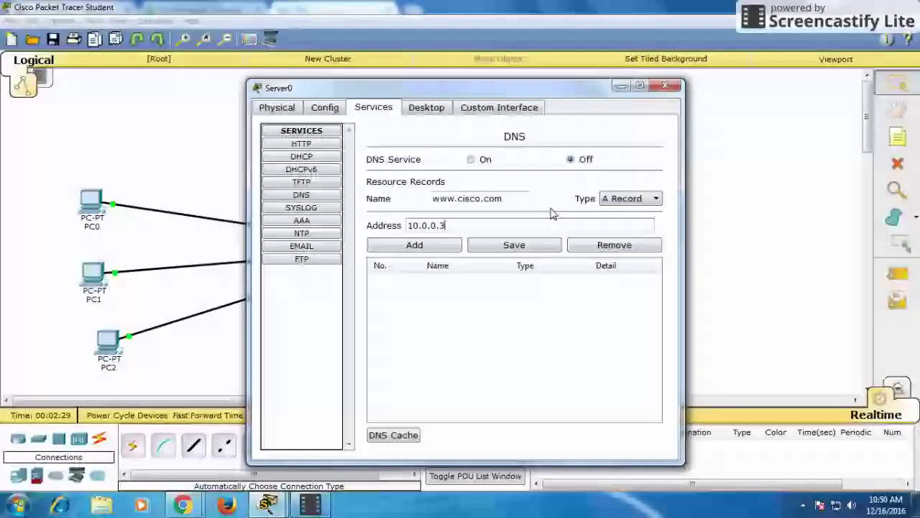
click(485, 161)
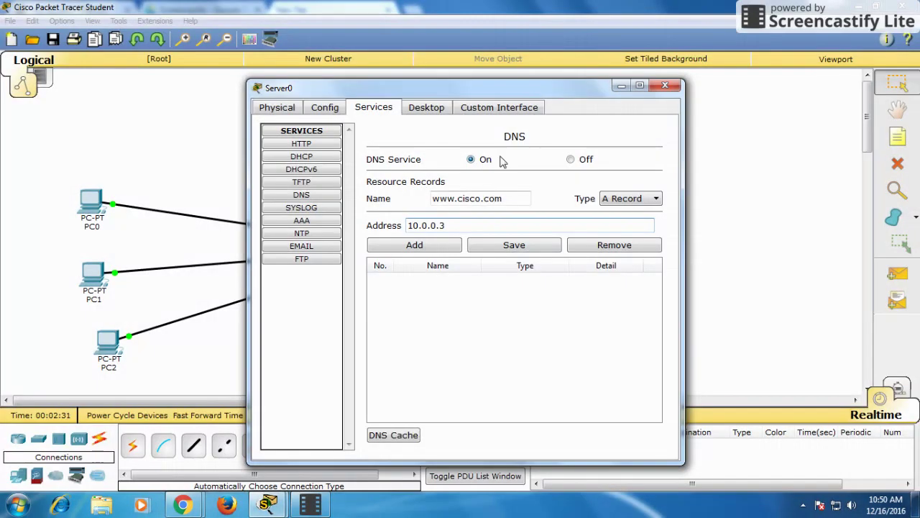
click(415, 246)
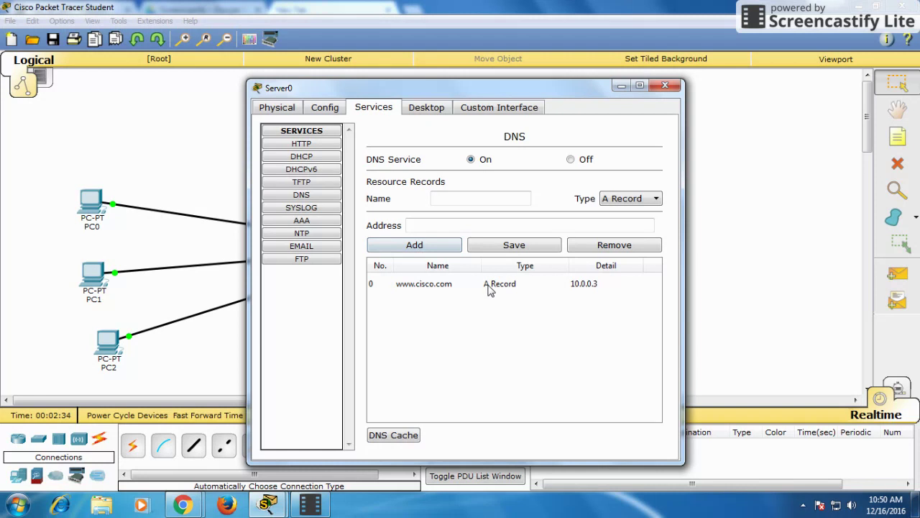
click(663, 88)
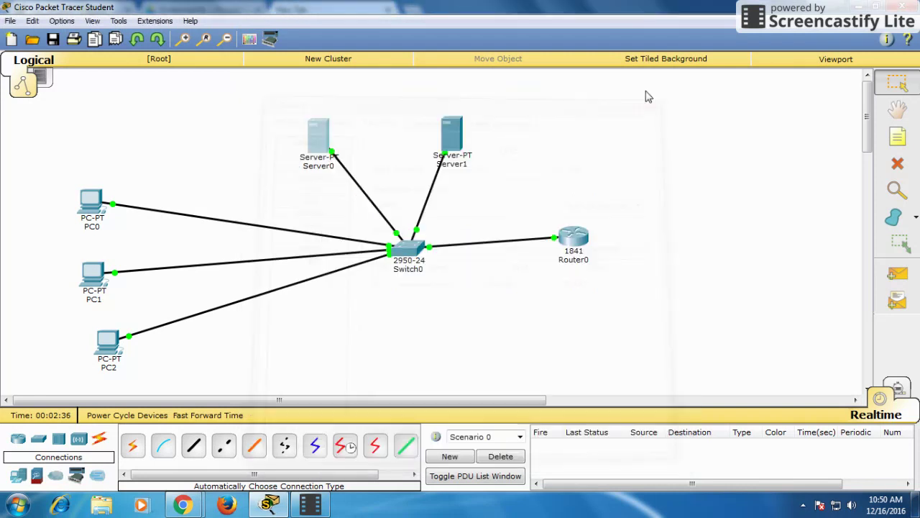
- Give Server1 the static IP address 10.0.0.2, subnet mask 255.0.0.0, default gateway 10.0.0.1 and DNS server 10.0.0.3
click(455, 138)
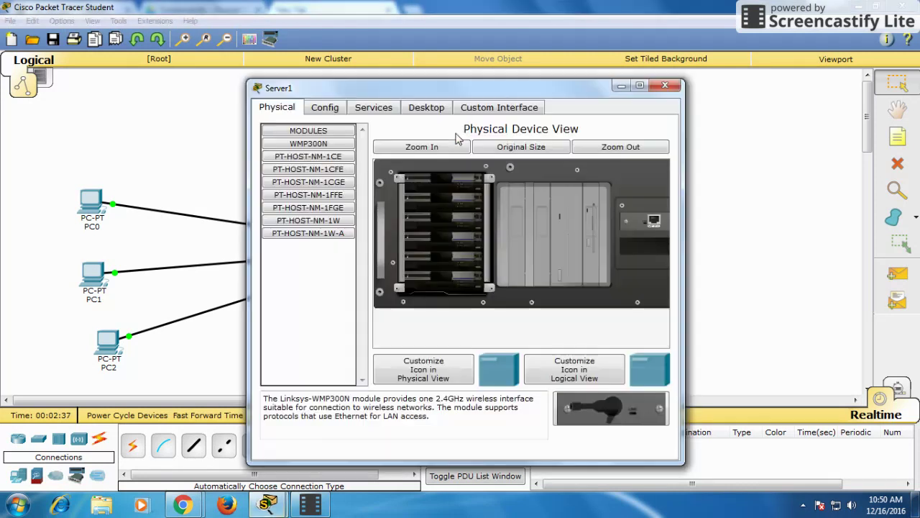
click(373, 110)
click(423, 108)
click(296, 161)
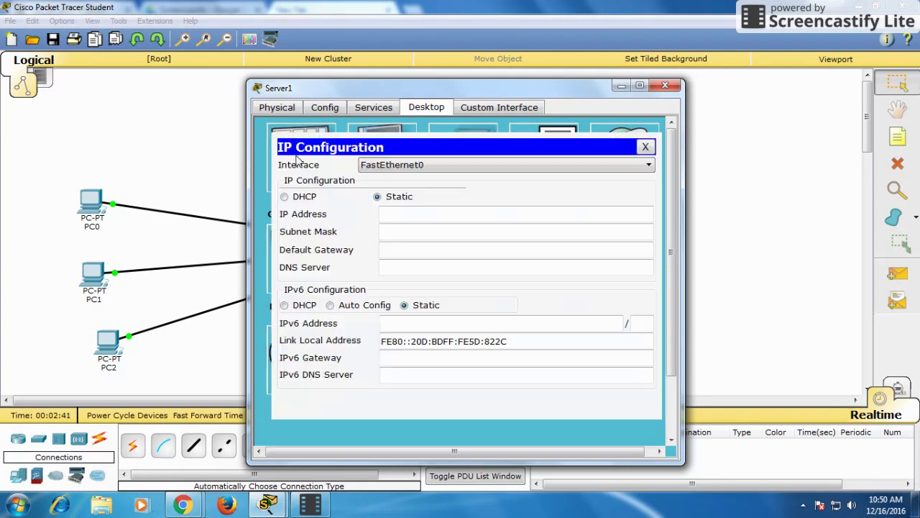
click(390, 210)
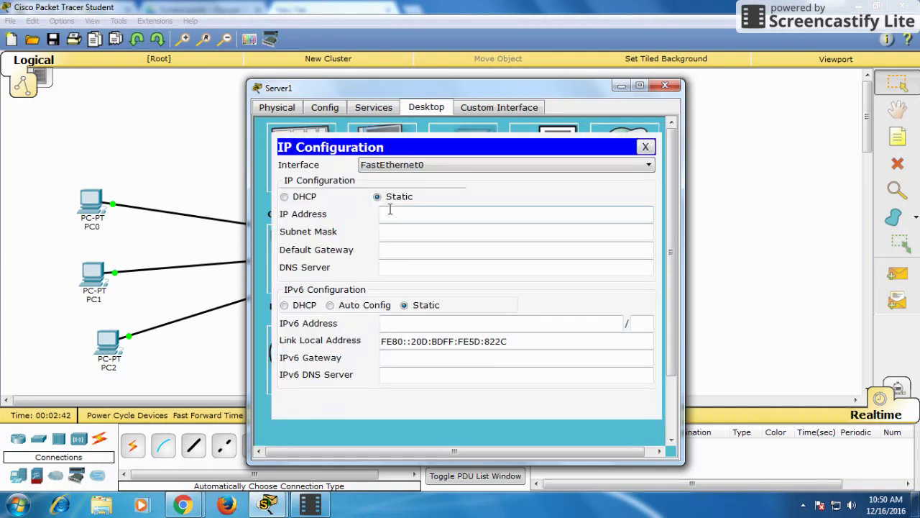
text(1)
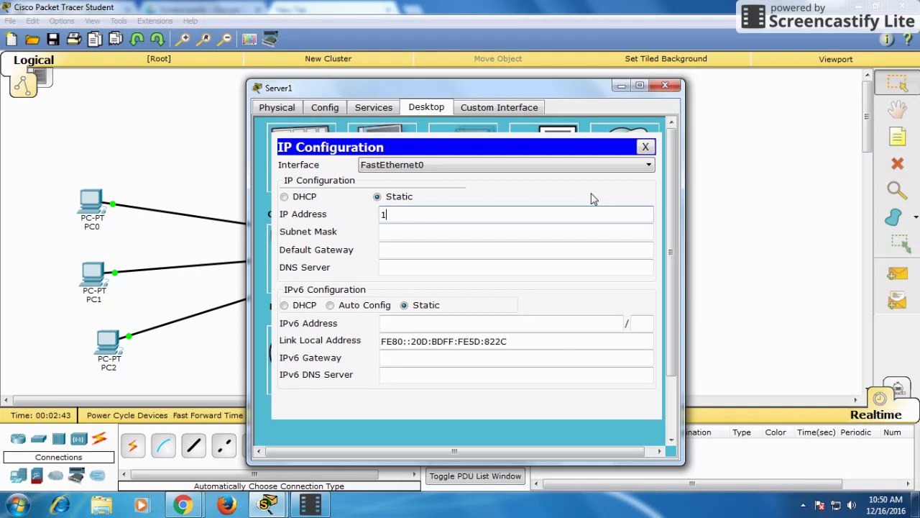
text(0.0.0.2)
click(557, 246)
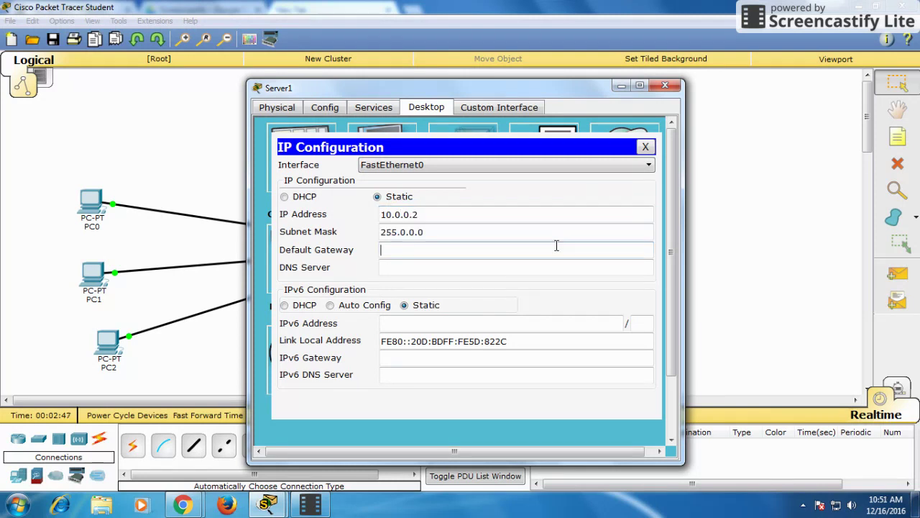
text(10.0.0.1)
click(535, 264)
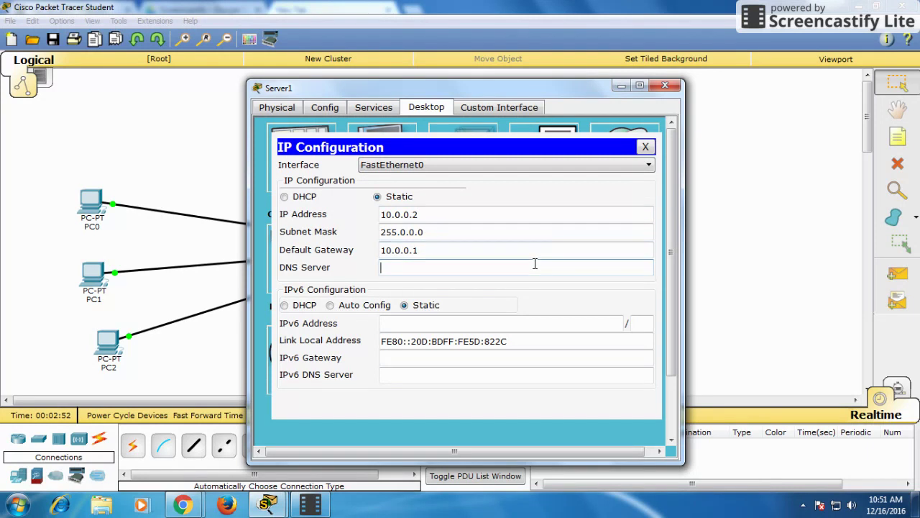
text(10.0.0.3)
click(646, 147)
- Turn on the DHCP service on Server1 and enter Hello as the pool name
click(373, 109)
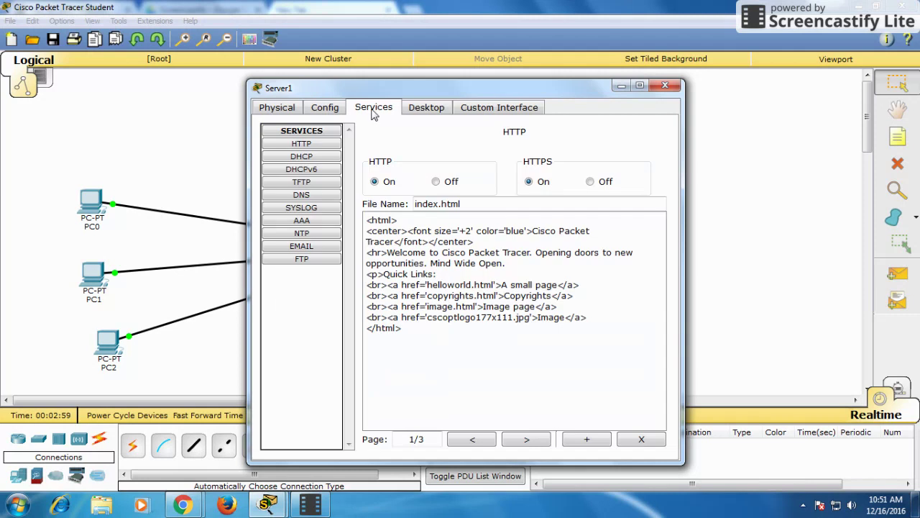
click(308, 161)
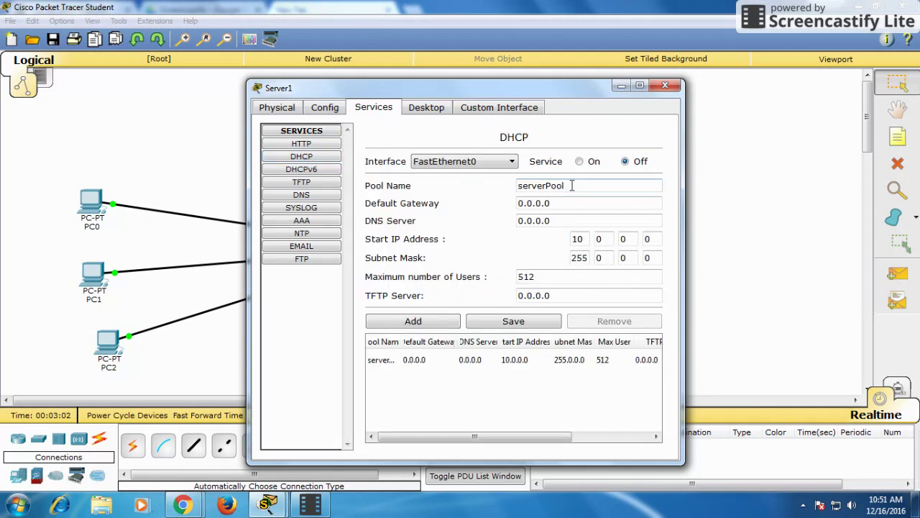
click(579, 162)
double_click(573, 185)
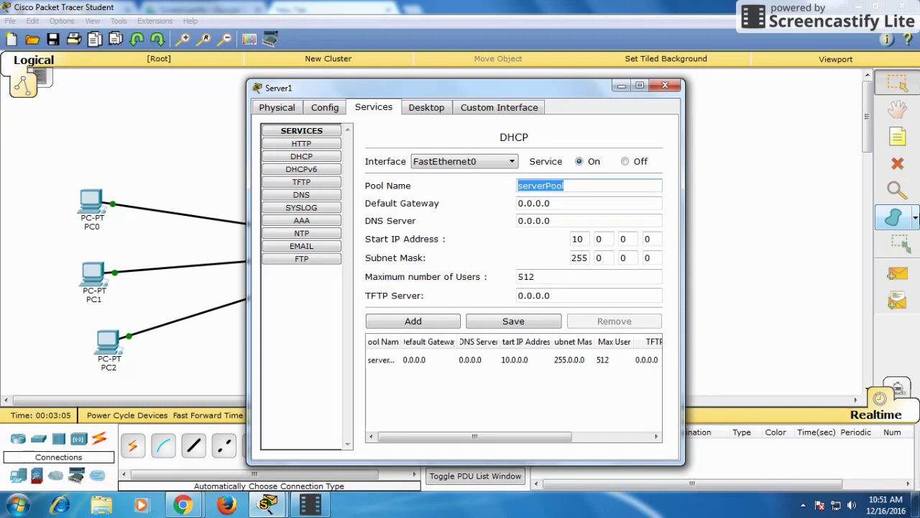
text(He)
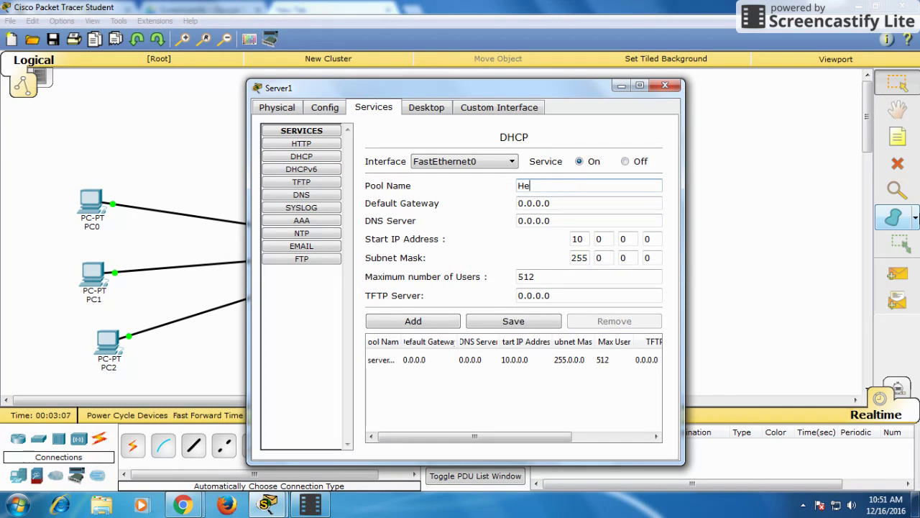
text(llo)
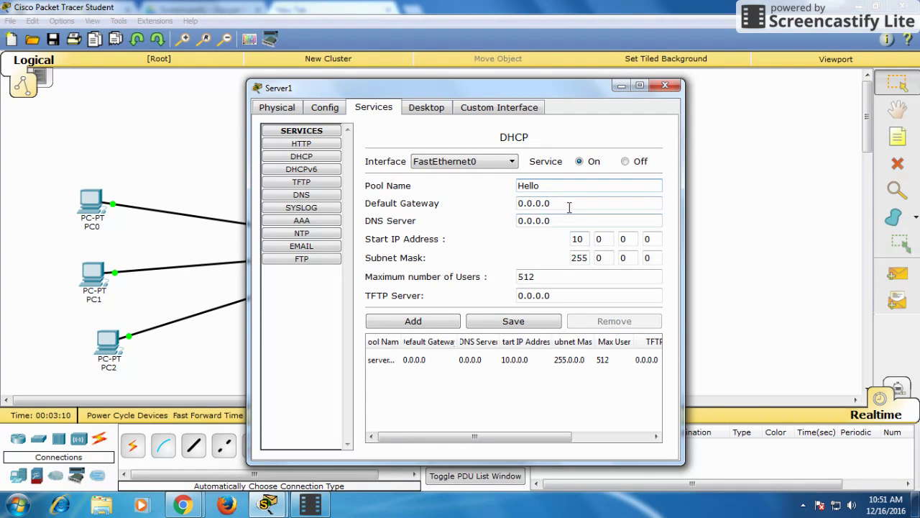
- Set the DHCP pool's default gateway to 10.0.0.1, its DNS server to 10.0.0.3 and its maximum number of users to 5
drag(568, 208, 493, 204)
text(10.0.0)
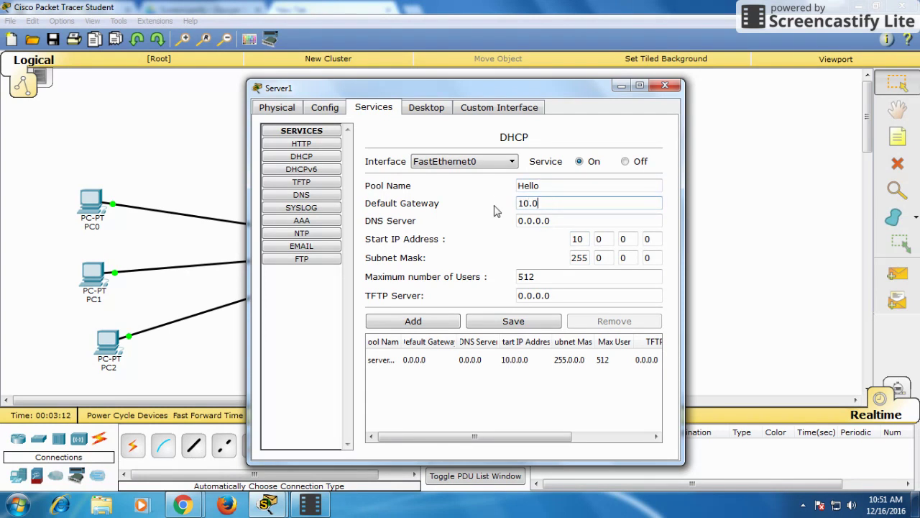
text(.1)
key(Tab)
key(shift+Left)
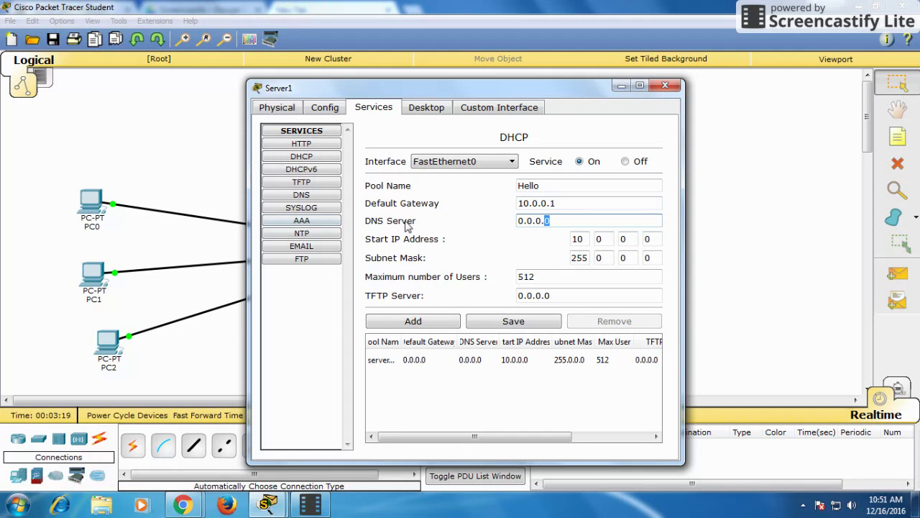
click(573, 224)
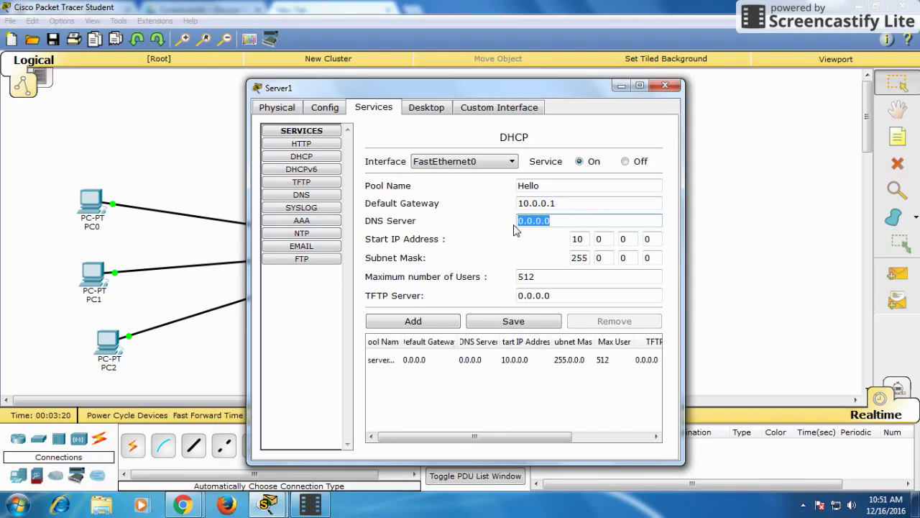
text(10.0.0.3)
click(426, 230)
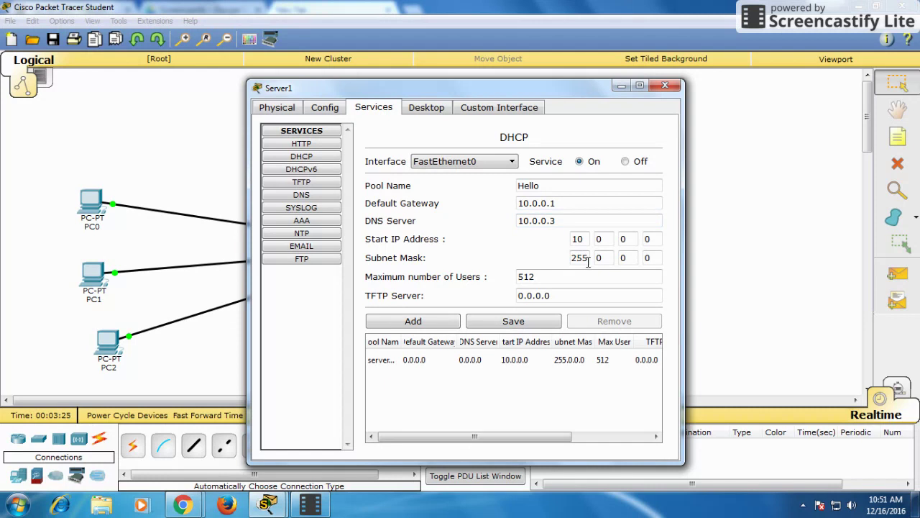
drag(550, 279, 526, 278)
key(BackSpace)
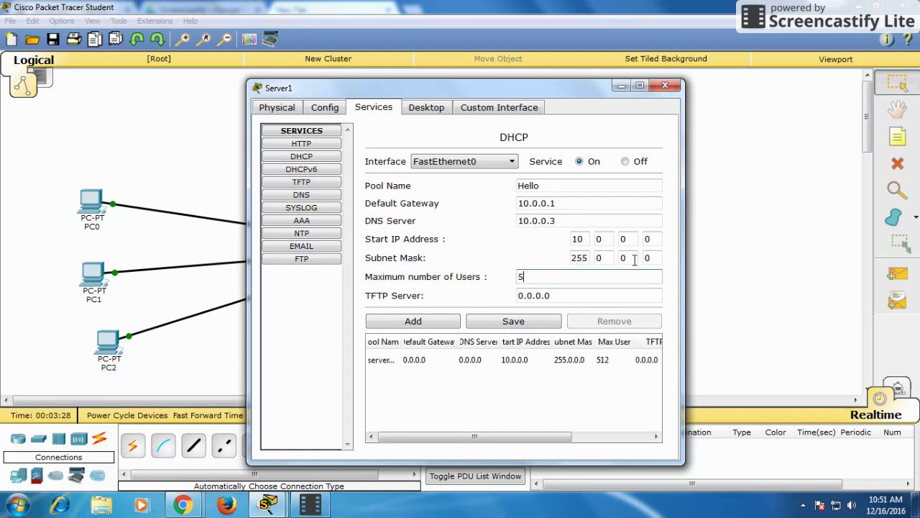
- Add the Hello pool to Server1's DHCP pool list and close the server's settings
click(425, 324)
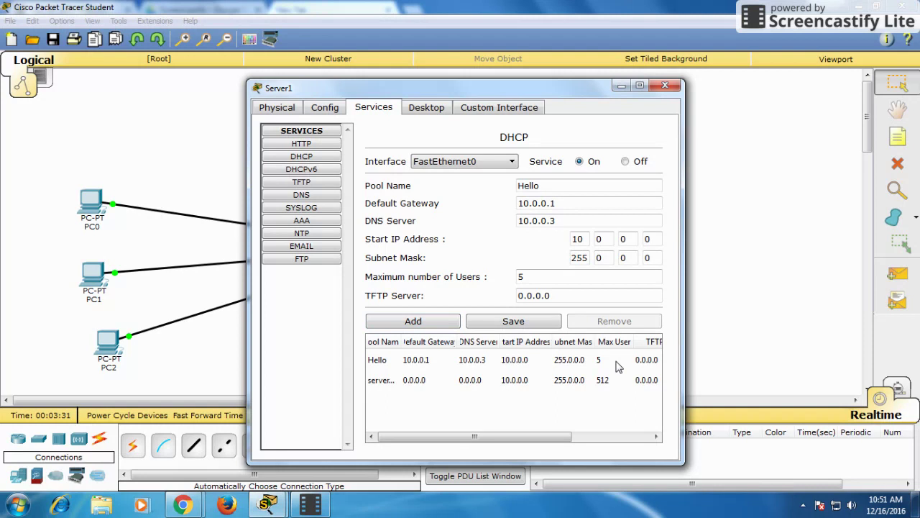
drag(546, 444, 597, 440)
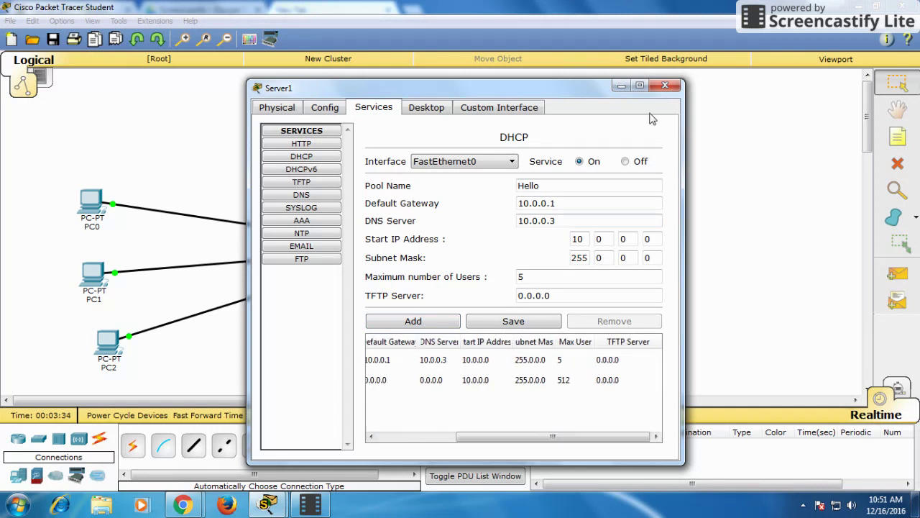
click(666, 87)
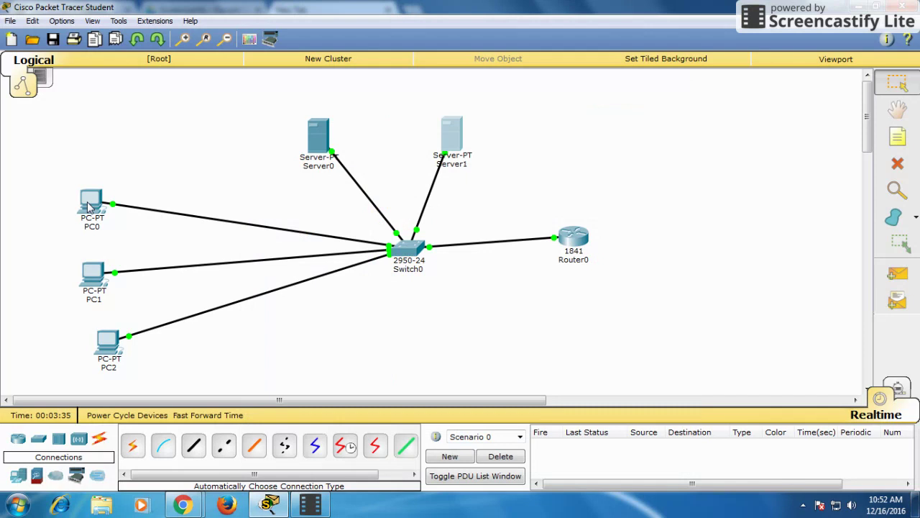
- Set PC0's IPv4 configuration to obtain its address through DHCP
click(88, 207)
click(373, 107)
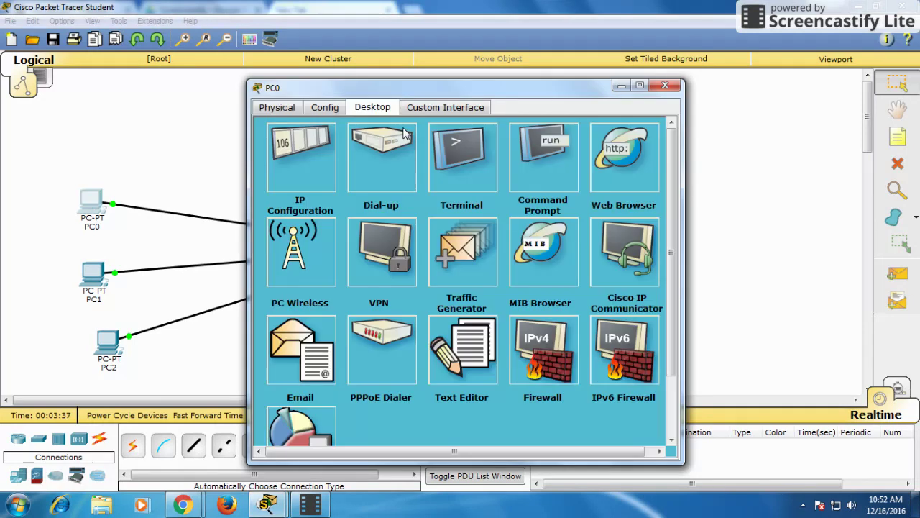
click(315, 159)
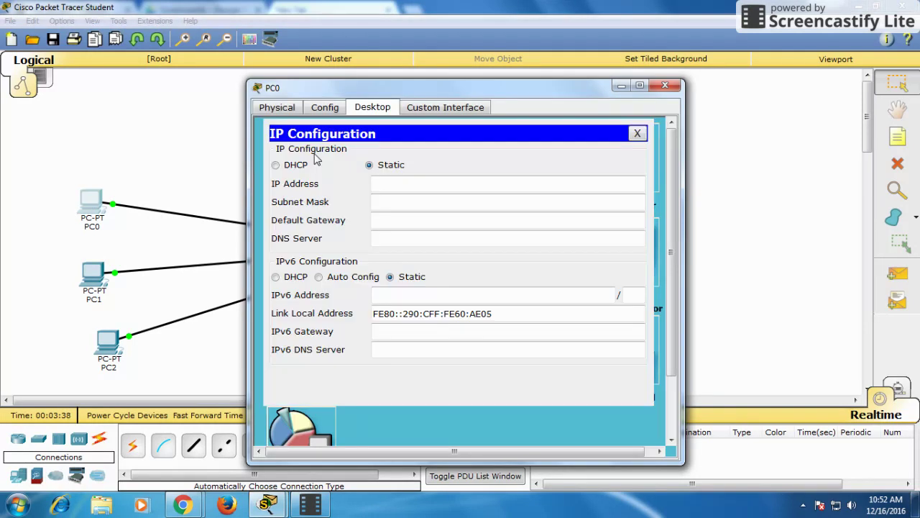
click(308, 164)
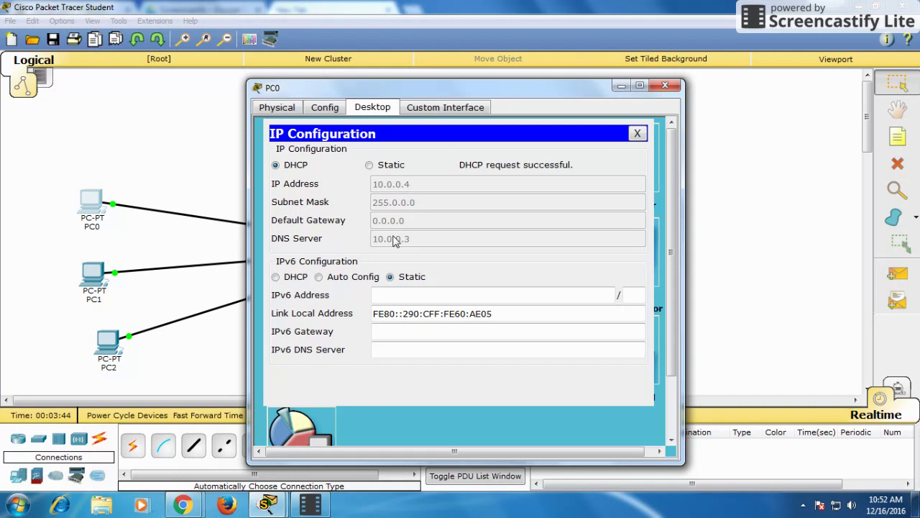
click(660, 87)
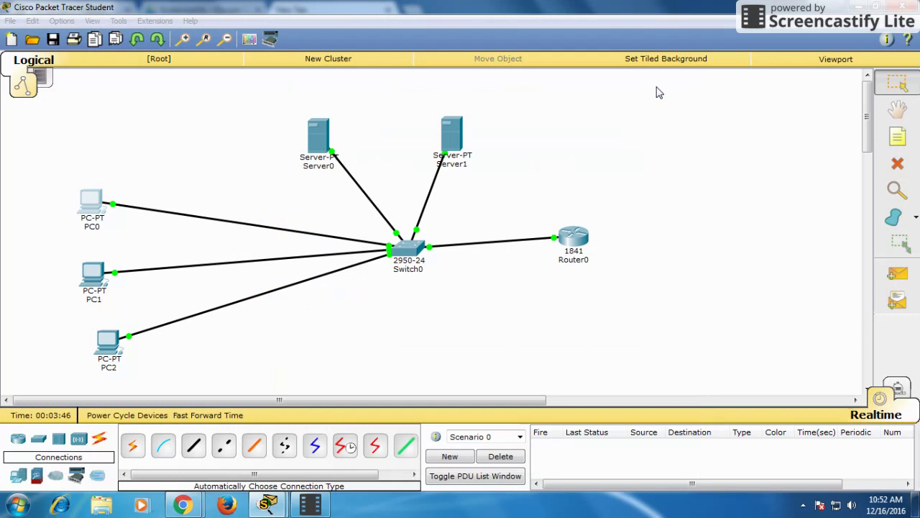
- Clear the DNS server address from Server1's static IP configuration
click(454, 138)
click(327, 107)
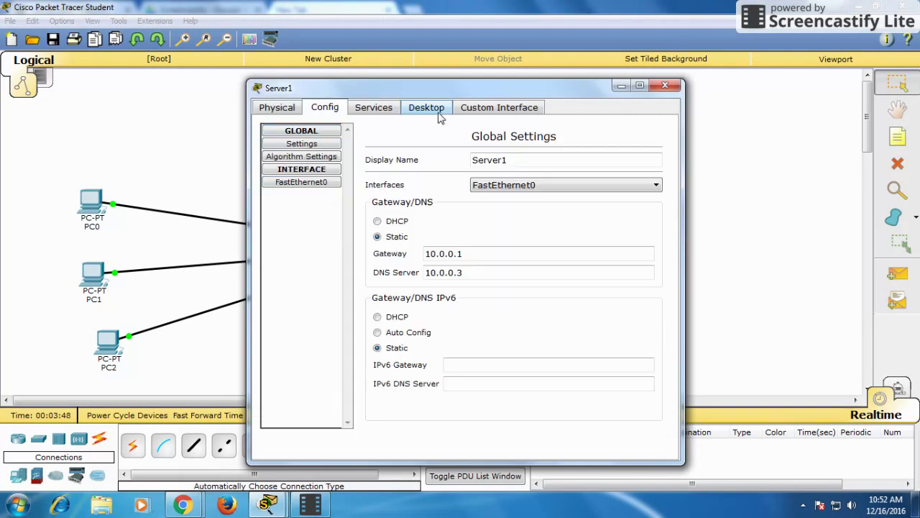
click(435, 109)
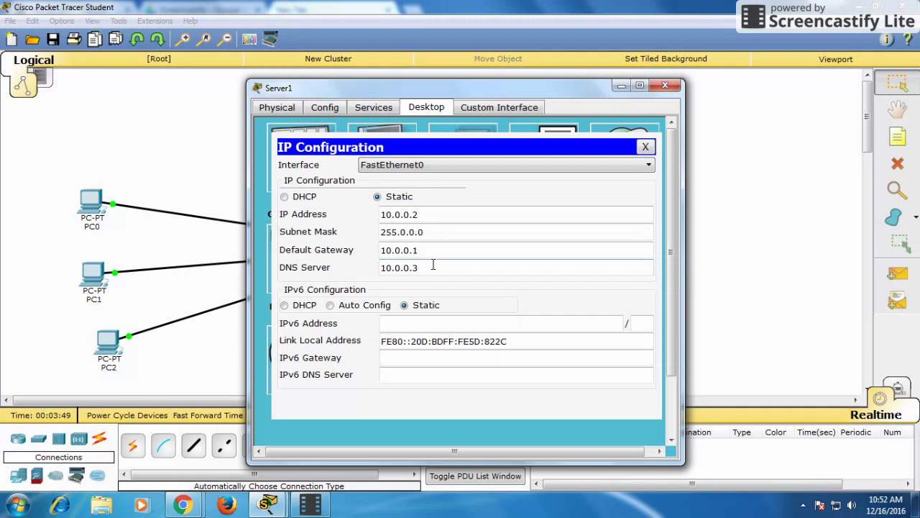
drag(433, 266, 376, 269)
key(BackSpace)
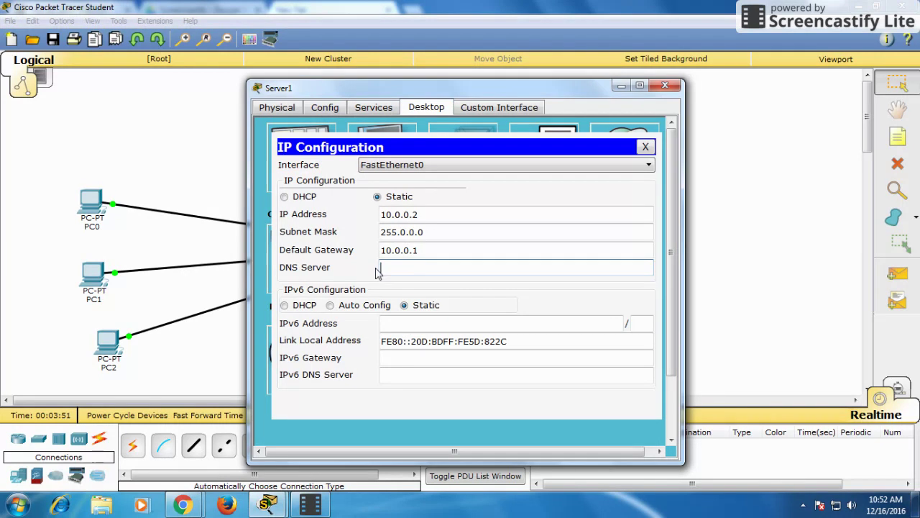
click(665, 85)
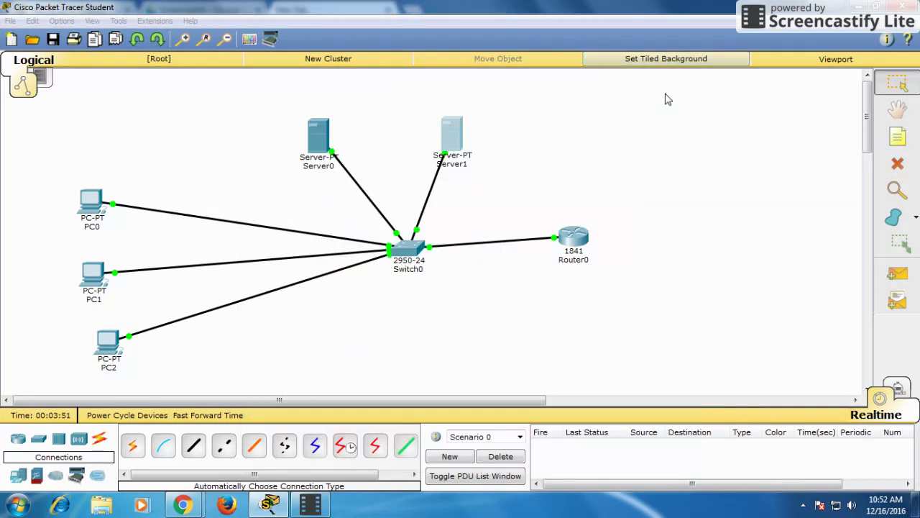
- Set PC1's IPv4 configuration to obtain its address through DHCP
click(92, 274)
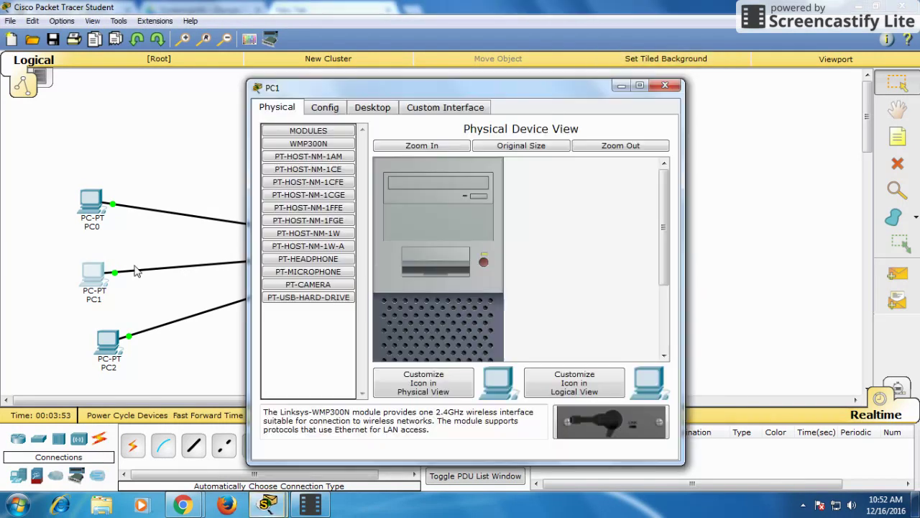
click(372, 108)
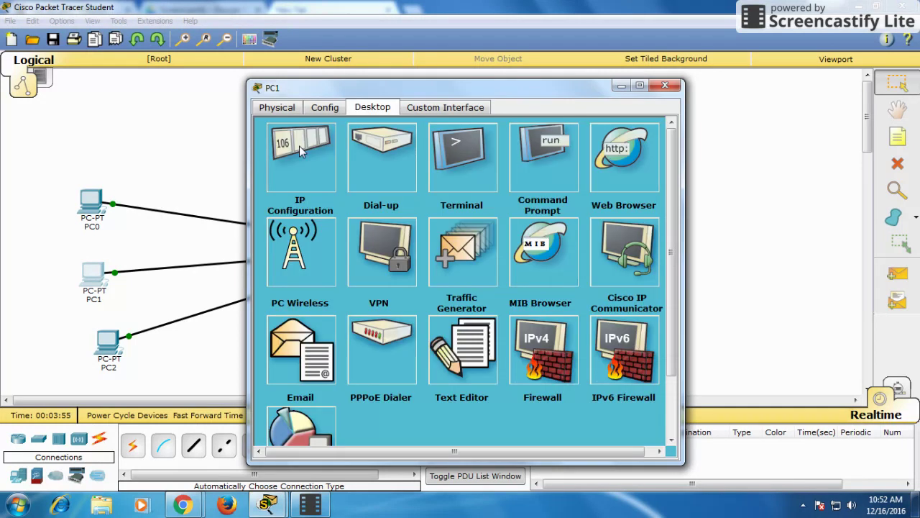
click(332, 176)
click(288, 164)
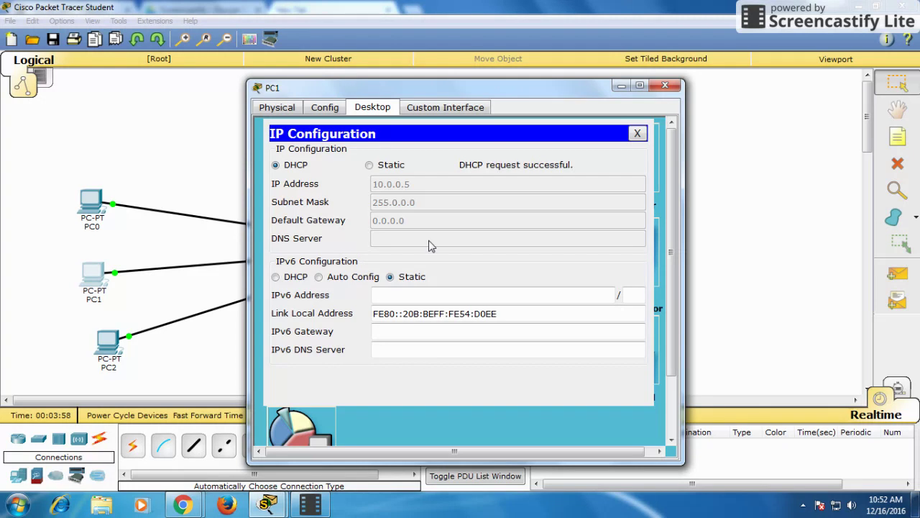
click(665, 86)
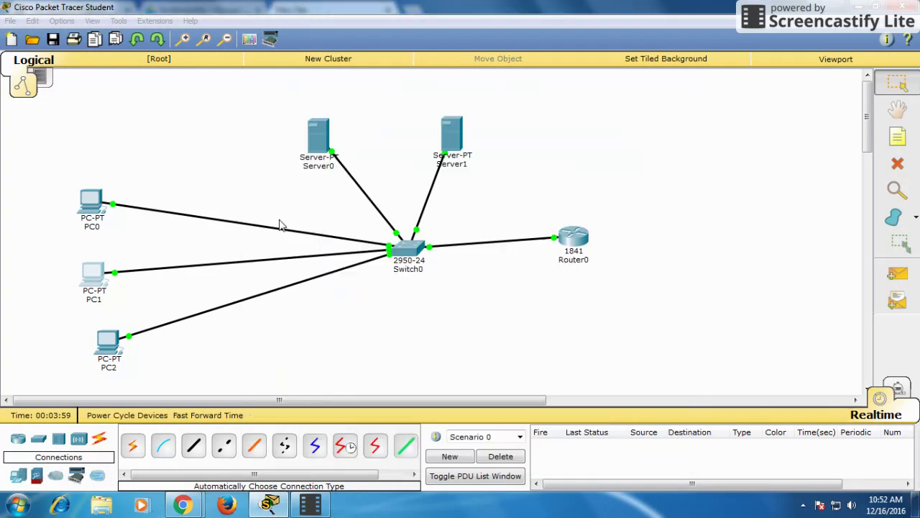
- Set PC2's IPv4 configuration to obtain its address through DHCP
click(121, 337)
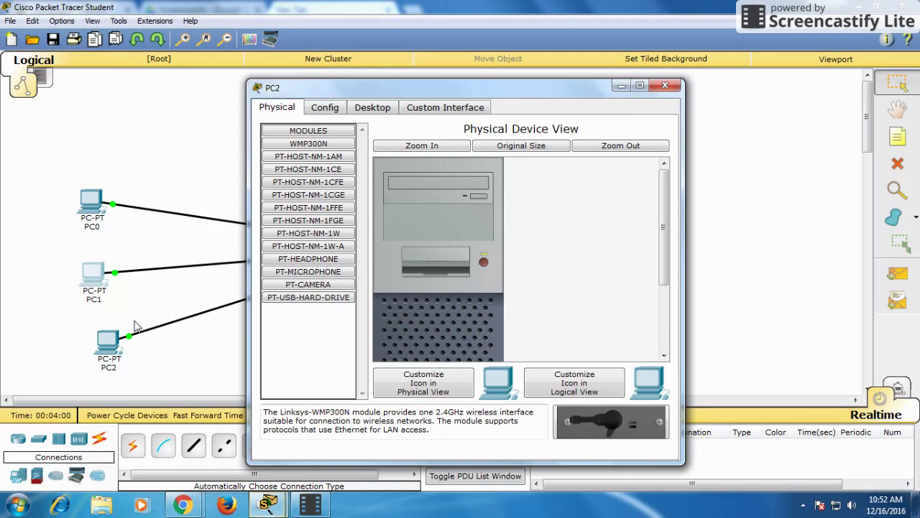
click(373, 107)
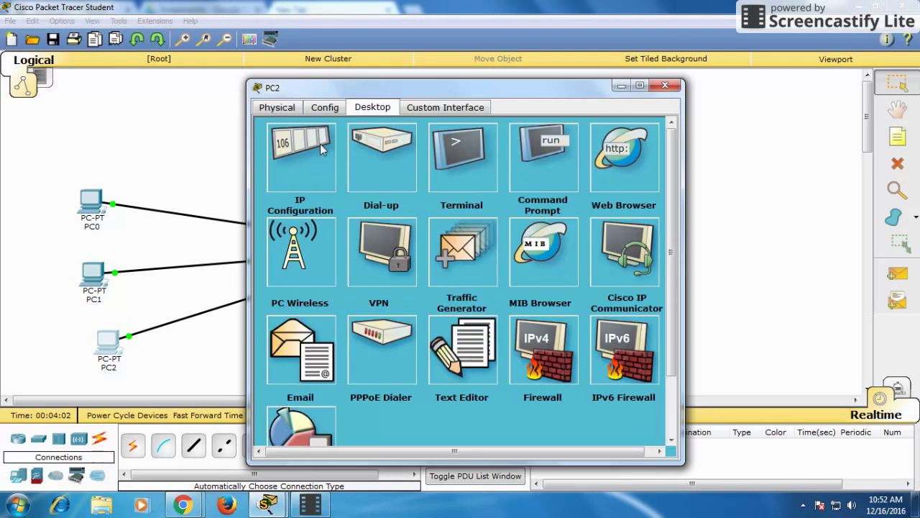
click(320, 144)
click(277, 164)
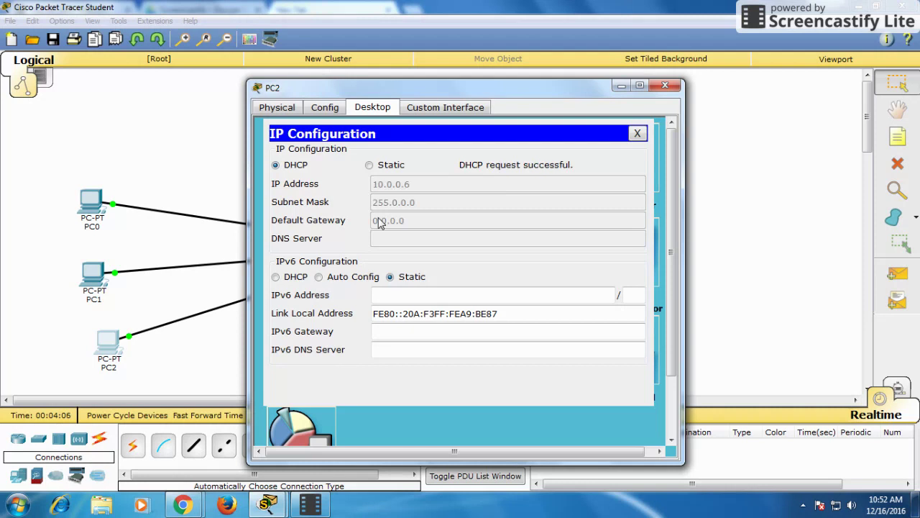
click(664, 85)
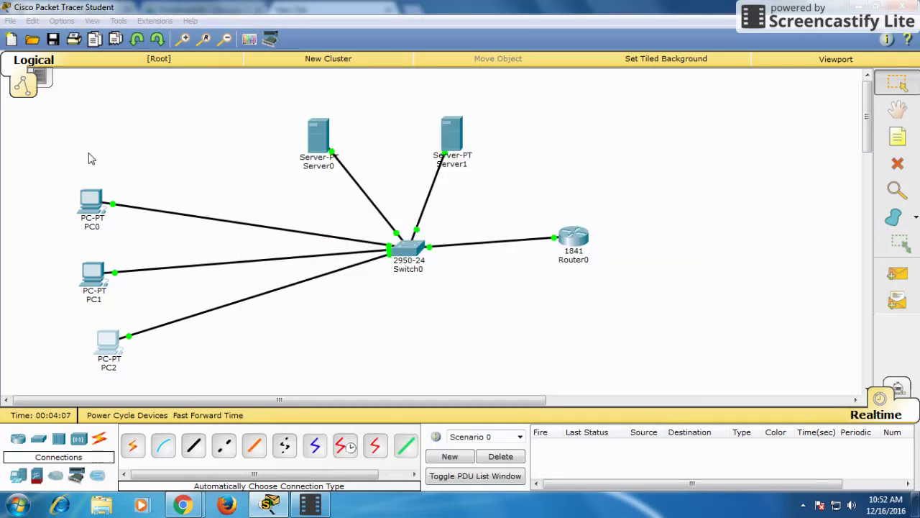
- Request PC0's IPv4 configuration from the DHCP server again and close its IP configuration
click(94, 200)
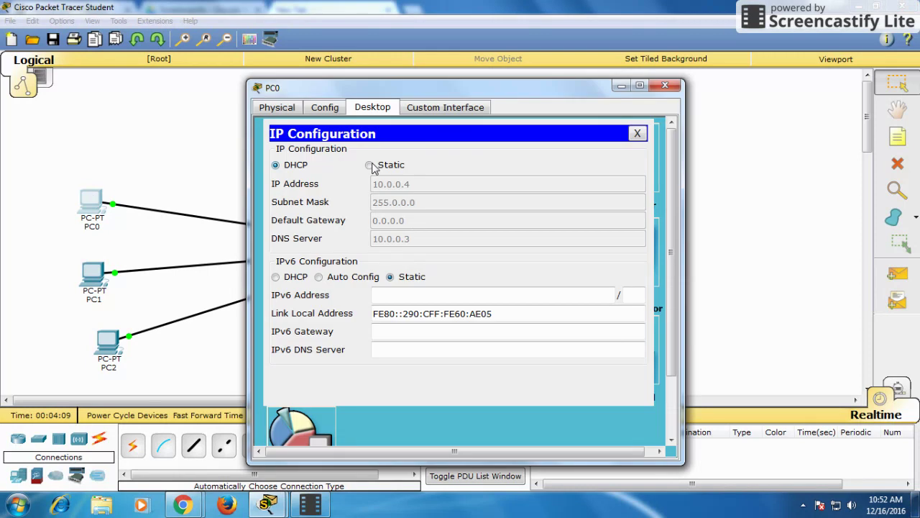
click(287, 168)
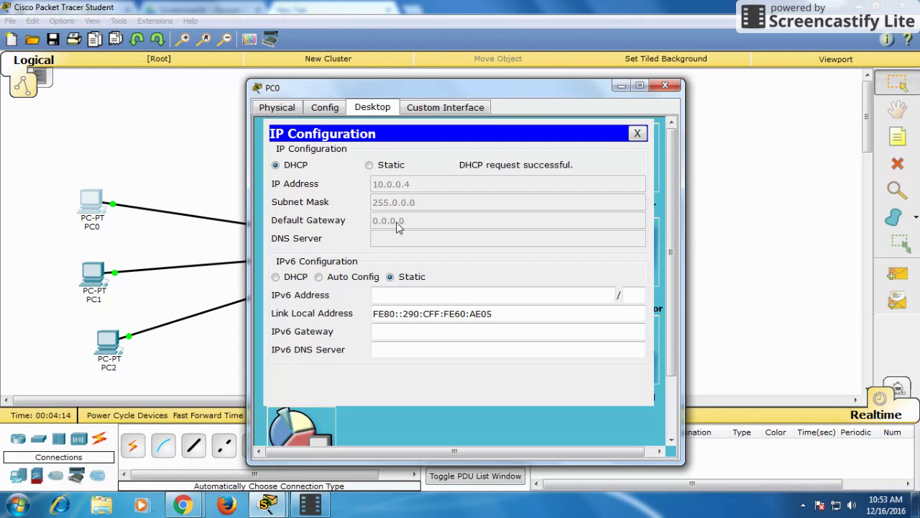
click(637, 134)
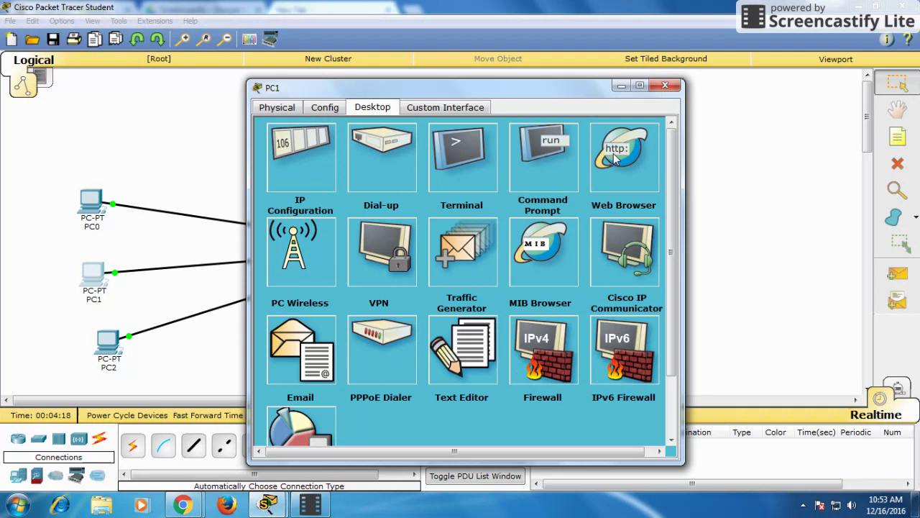
click(625, 159)
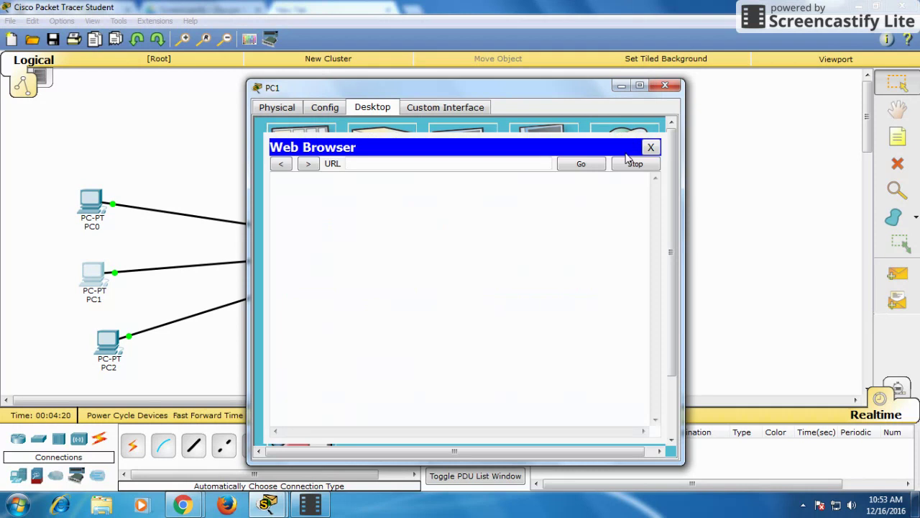
click(384, 165)
text(www.ci)
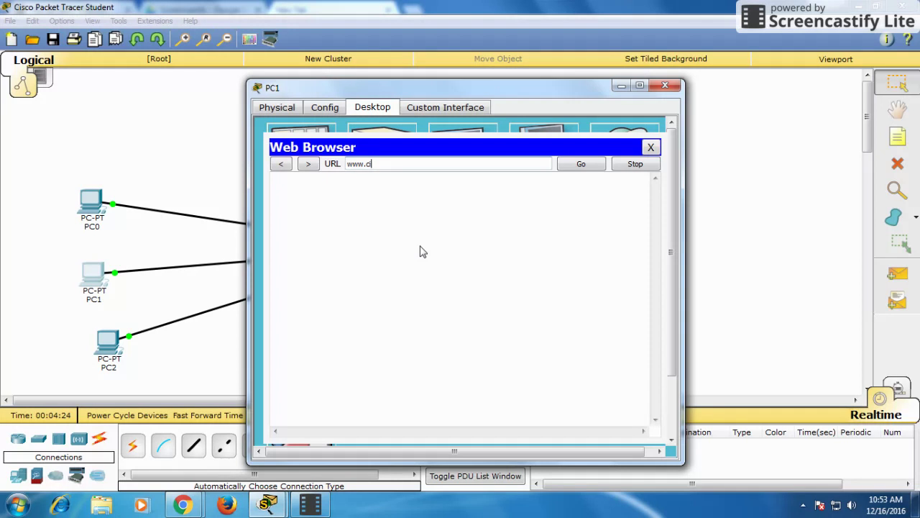
text(sco.com)
key(Return)
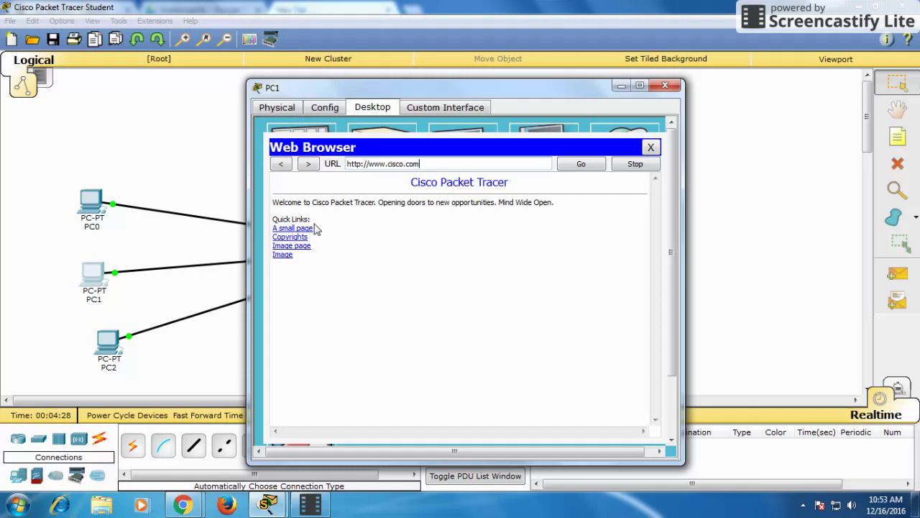
click(313, 228)
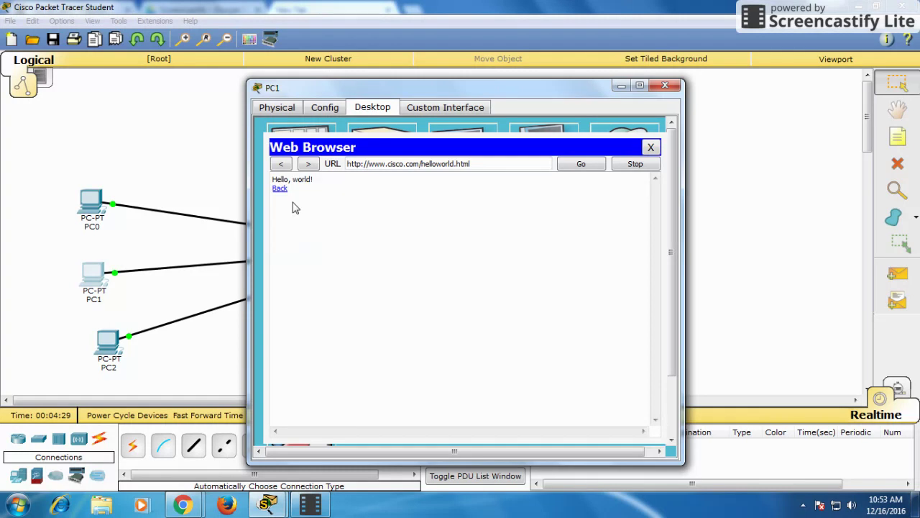
click(280, 189)
click(285, 245)
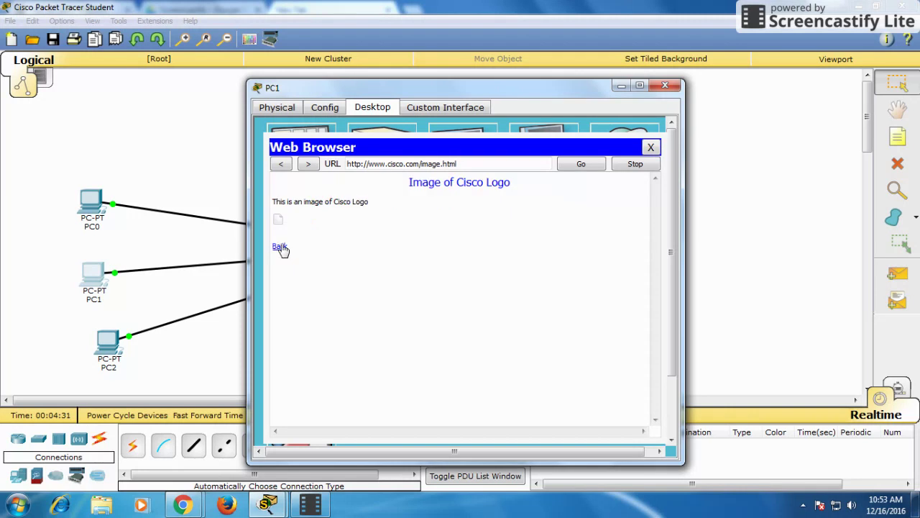
click(280, 246)
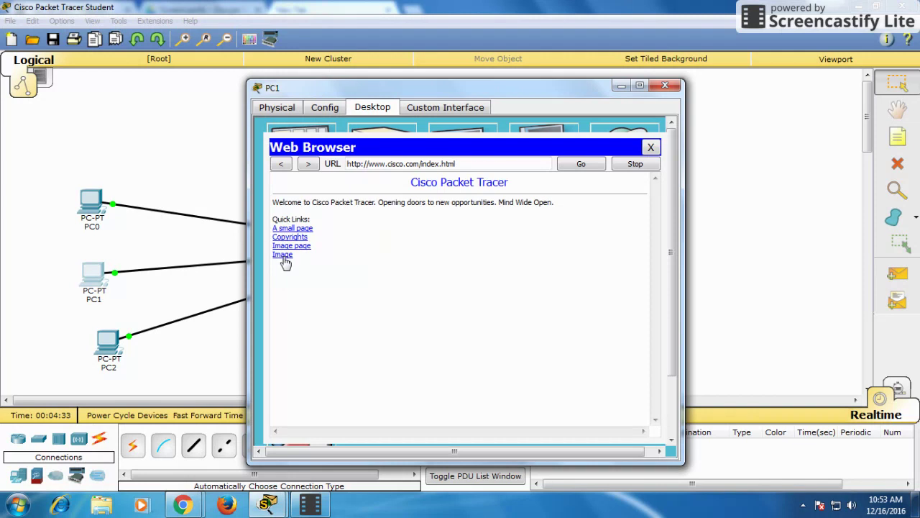
click(284, 257)
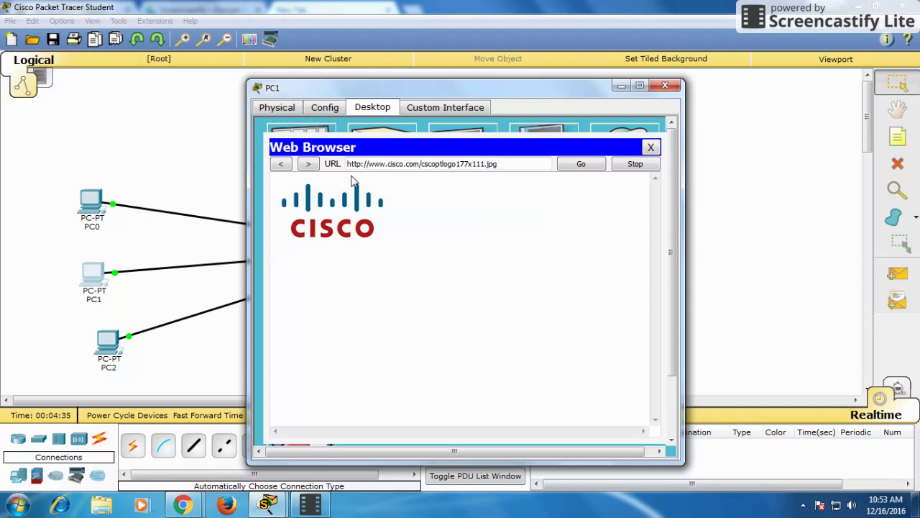
click(281, 164)
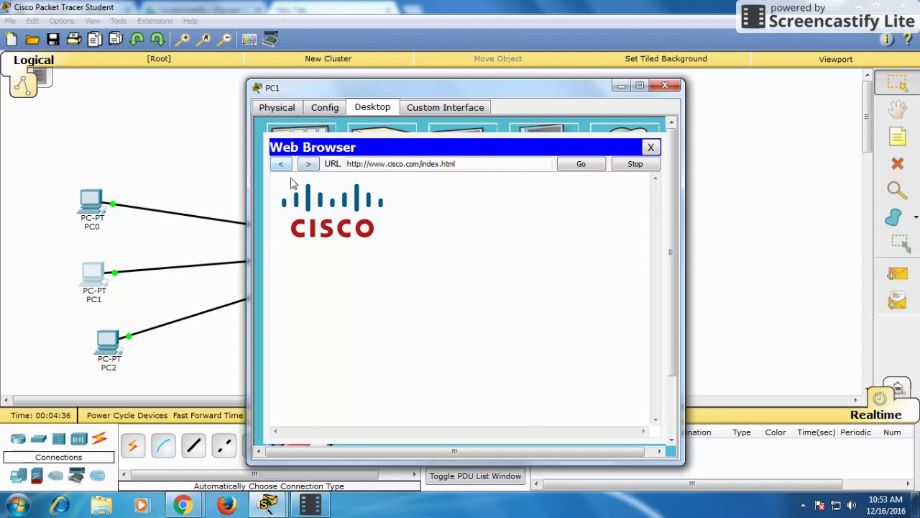
click(651, 148)
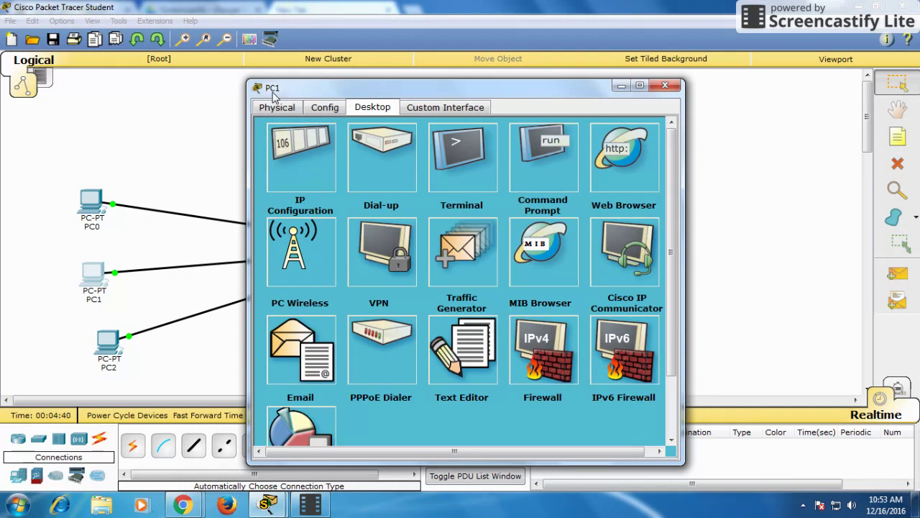
click(664, 88)
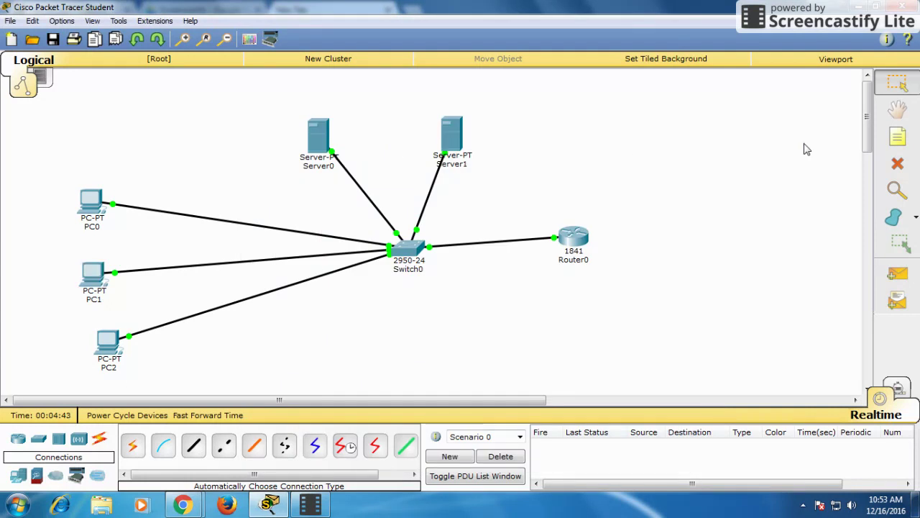
- Place a note reading DHCP SERVER beside Server1 in the workspace
key(n)
click(496, 149)
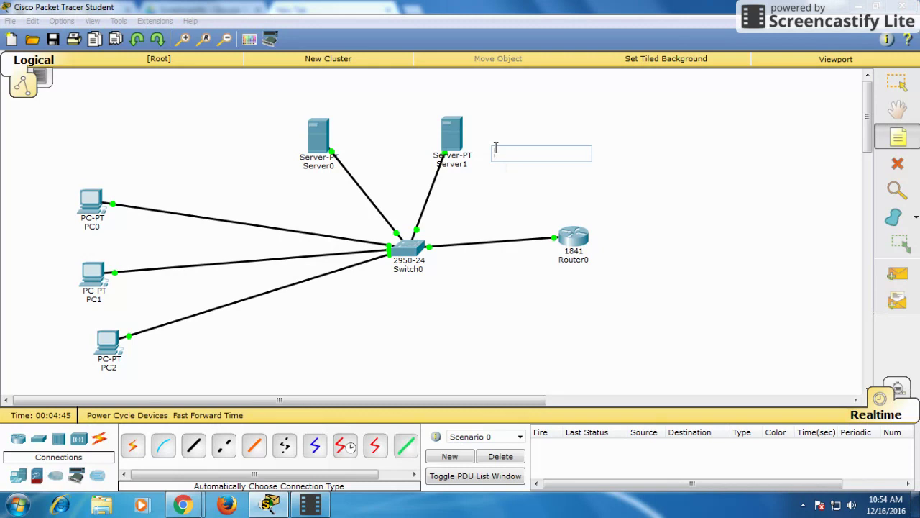
text(D)
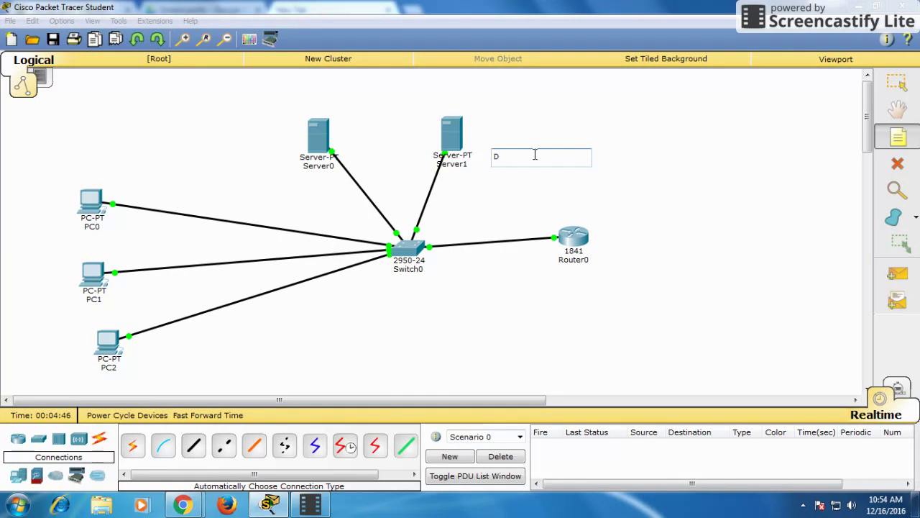
text(hc)
key(BackSpace)
key(BackSpace)
text(HCP SERVER)
- Place a note reading DNS SERVER just below and beside Server0 in the workspace
click(233, 142)
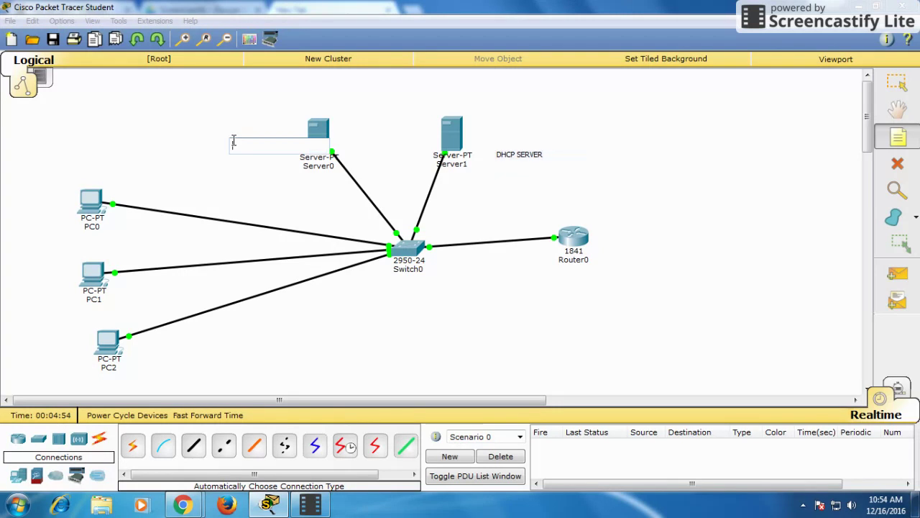
click(251, 180)
text(DN)
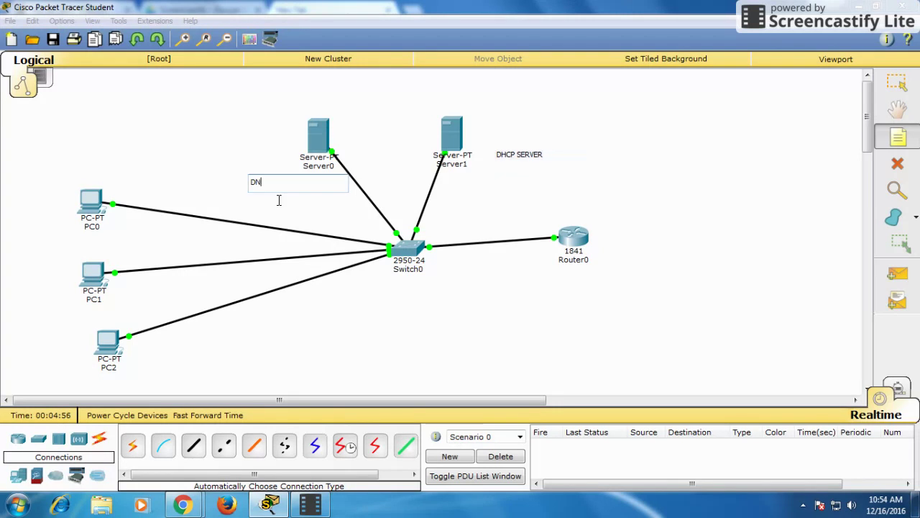
text(S S)
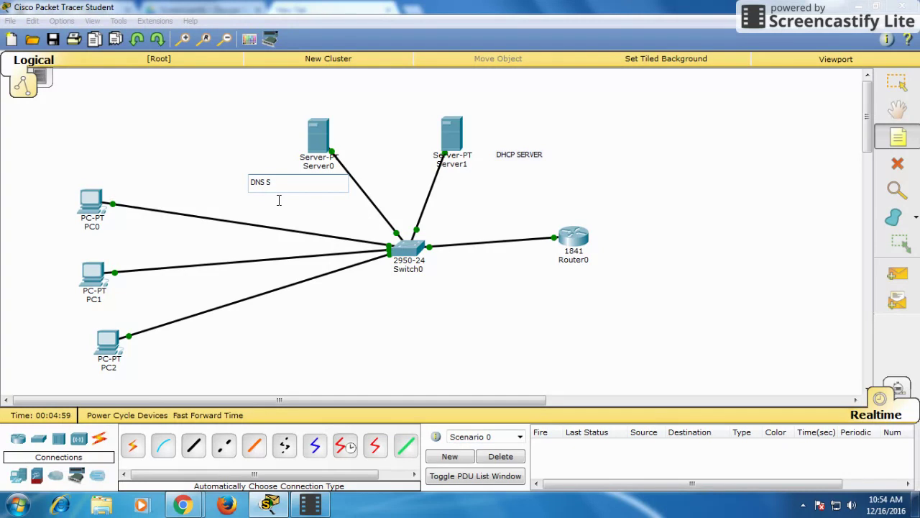
text(ERV)
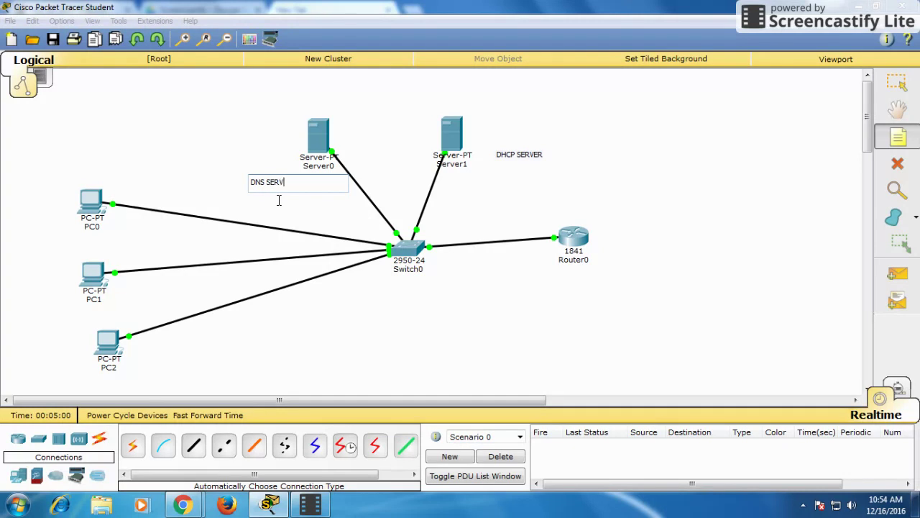
text(ER)
- Place a note reading CLIENTES beside PC2 and return to the Select tool
click(136, 368)
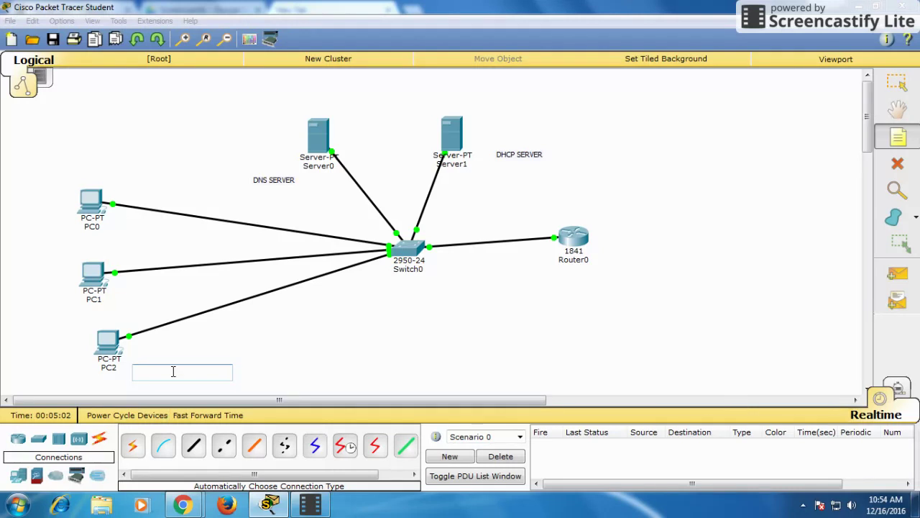
text(CLINTES)
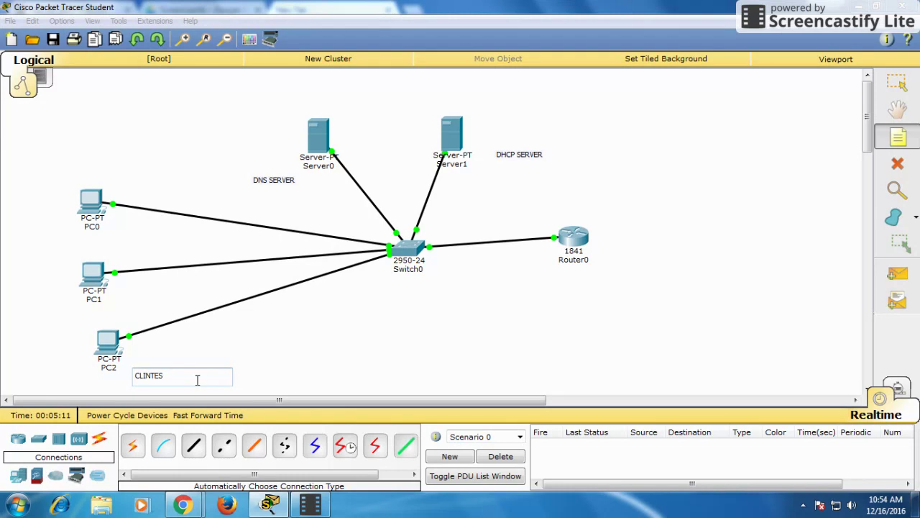
key(Left)
key(Left)
key(Left)
key(Left)
text(e)
key(BackSpace)
text(E)
click(897, 83)
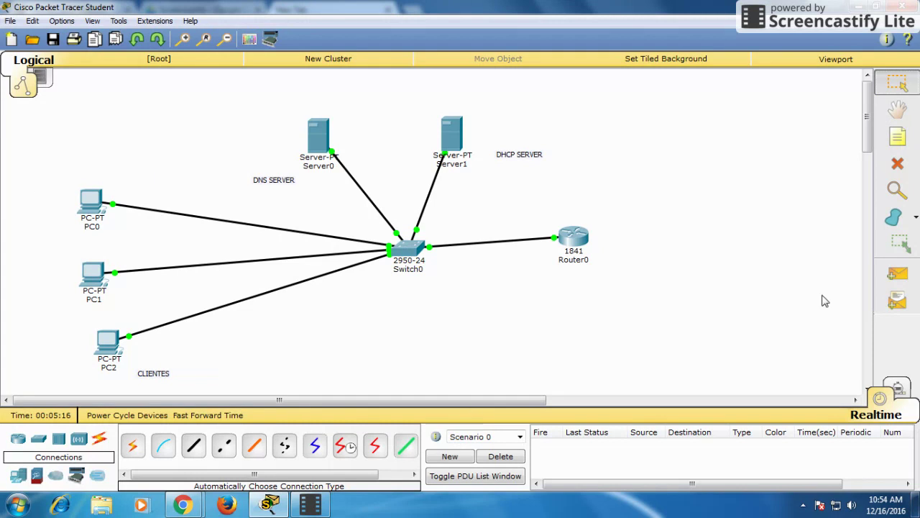
key(alt+Tab)
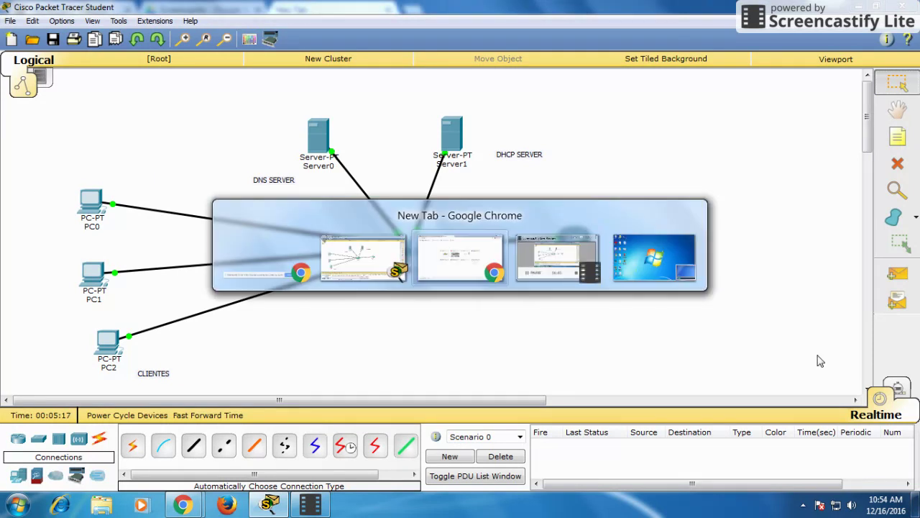